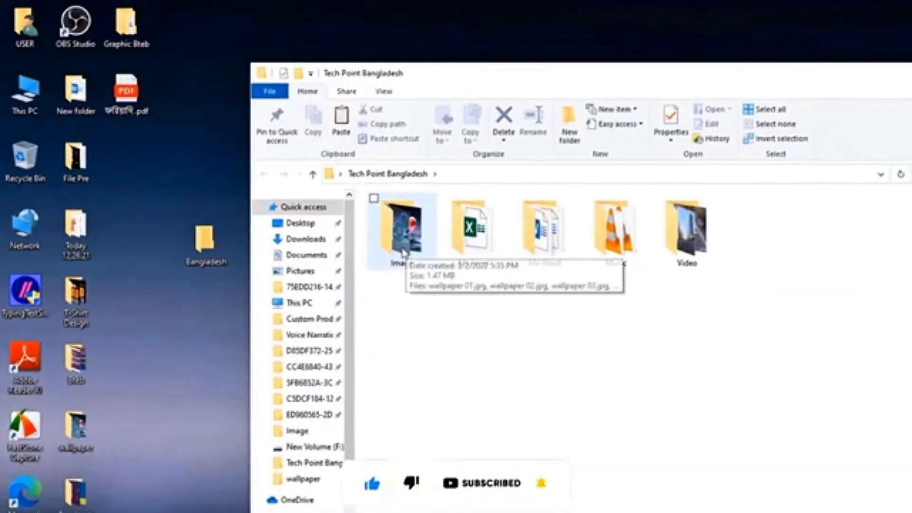
Copy all eight wallpaper images from the Image folder of Tech Point Bangladesh into the desktop's Bangladesh folder.
double_click(406, 247)
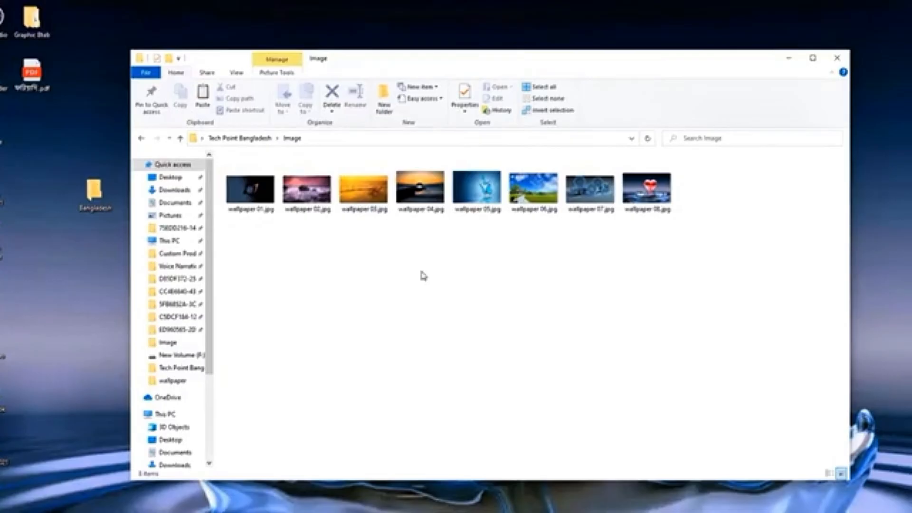
key("ctrl+a")
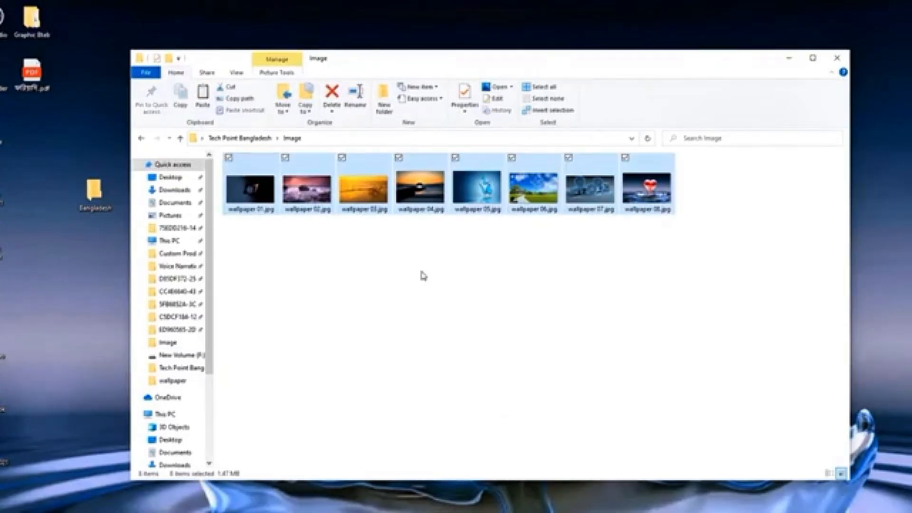
key("ctrl+c")
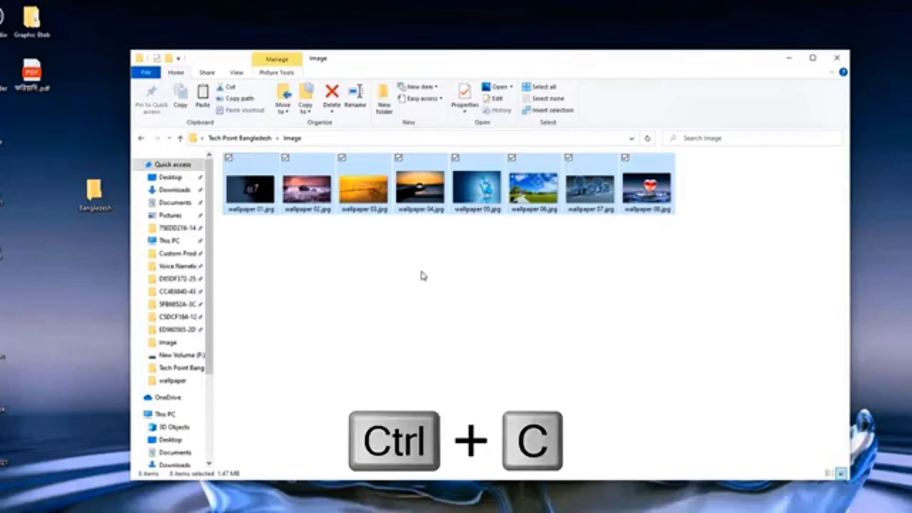
left_click(790, 65)
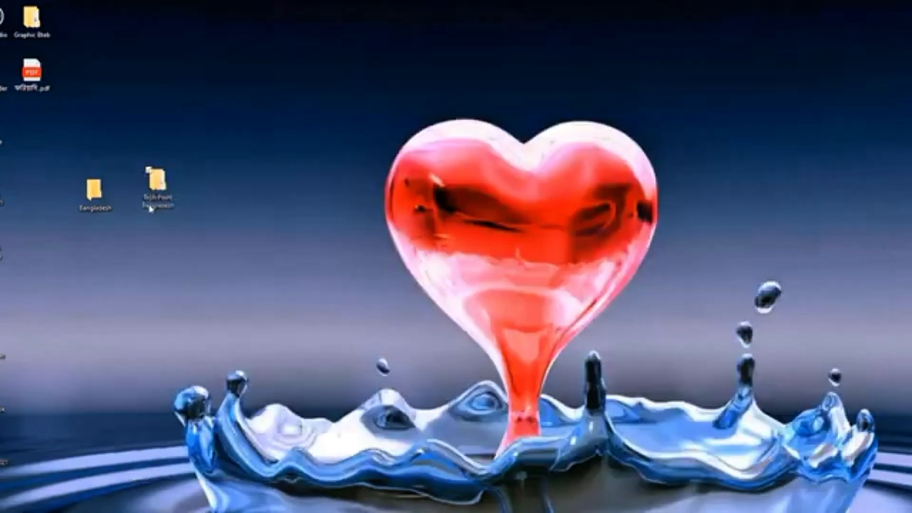
double_click(97, 203)
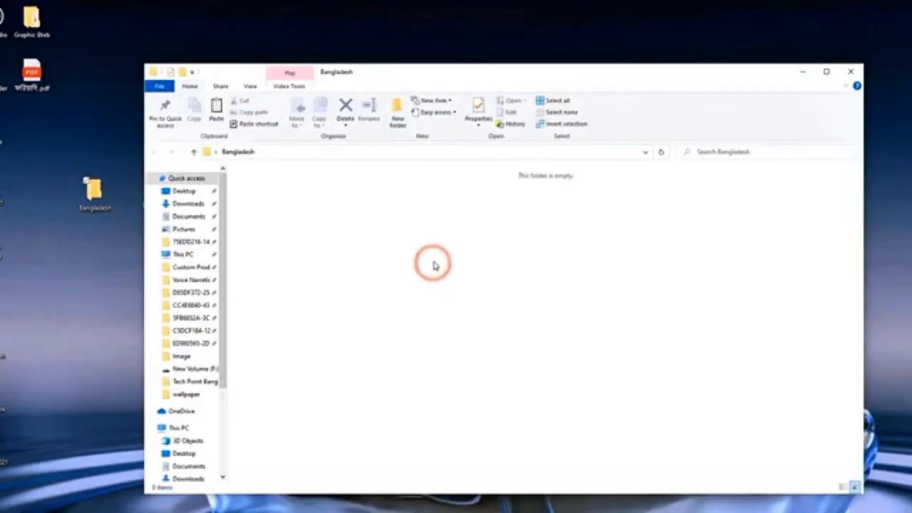
key("ctrl+v")
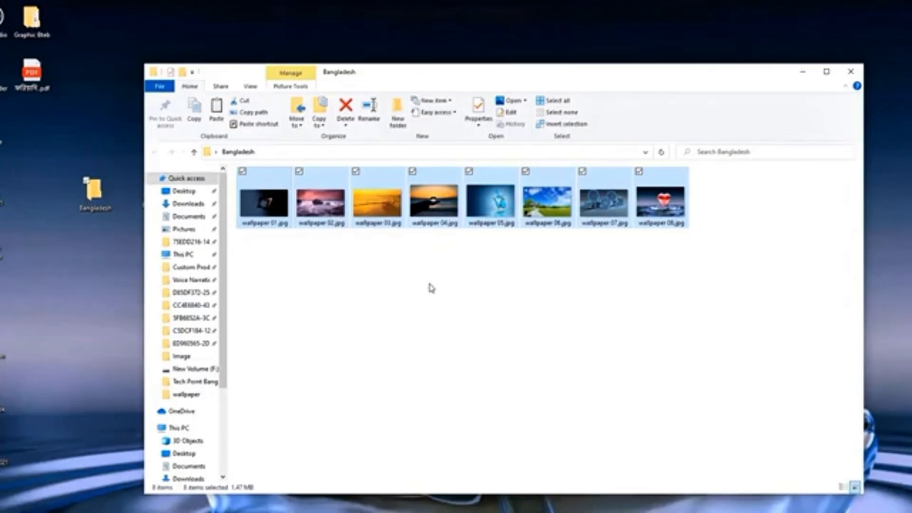
left_click(314, 236)
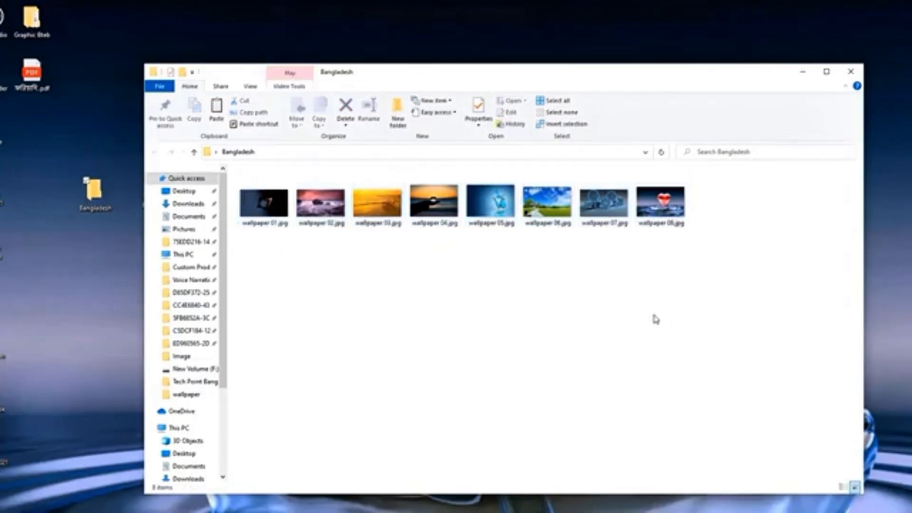
Delete all the wallpaper images in the Bangladesh folder and close its window.
key("ctrl+a")
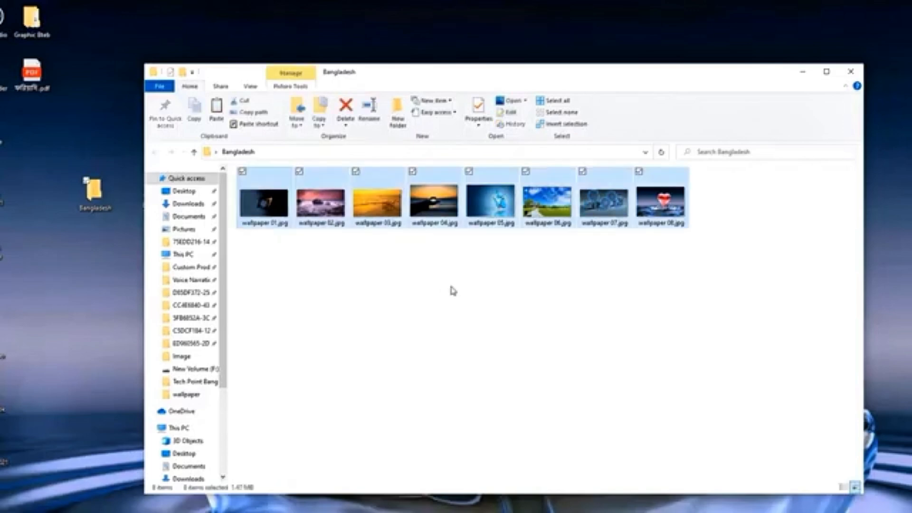
key("Delete")
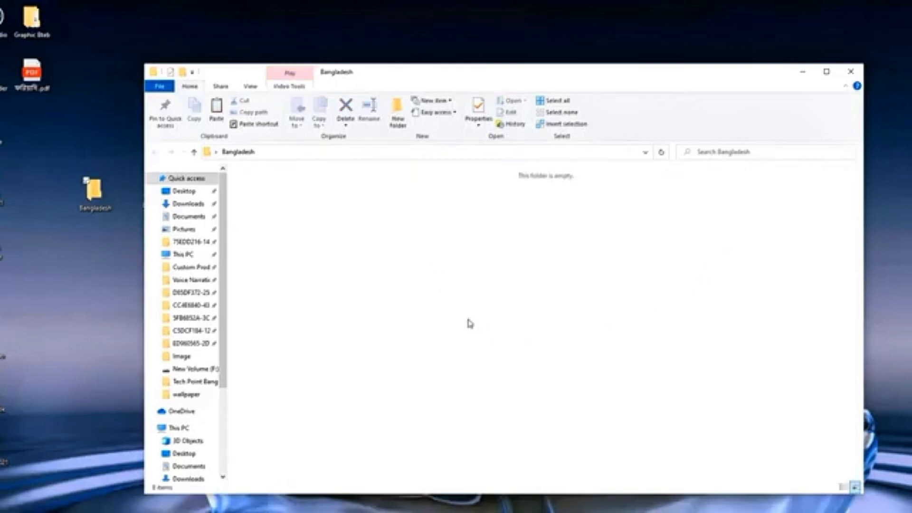
left_click(849, 71)
Move all eight wallpaper images from the Image folder into the Bangladesh folder by cutting and pasting, and close that folder.
left_click(174, 300)
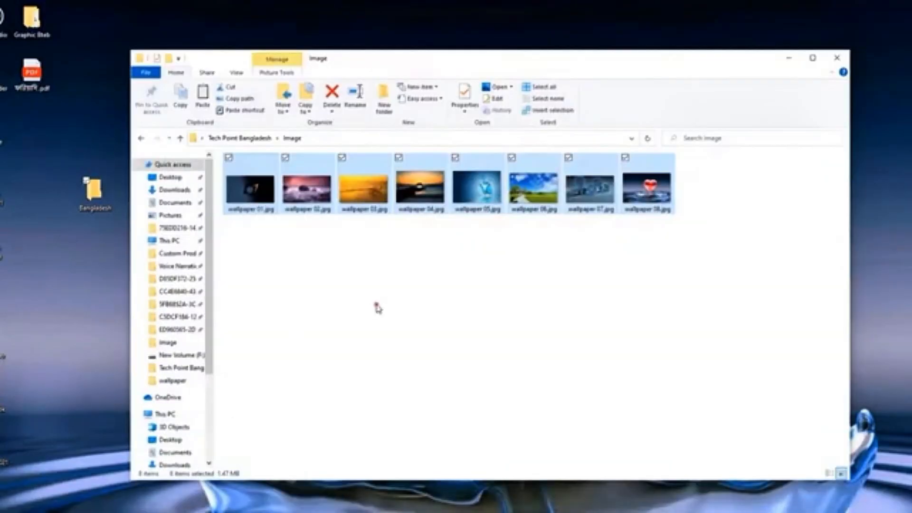
left_click(374, 305)
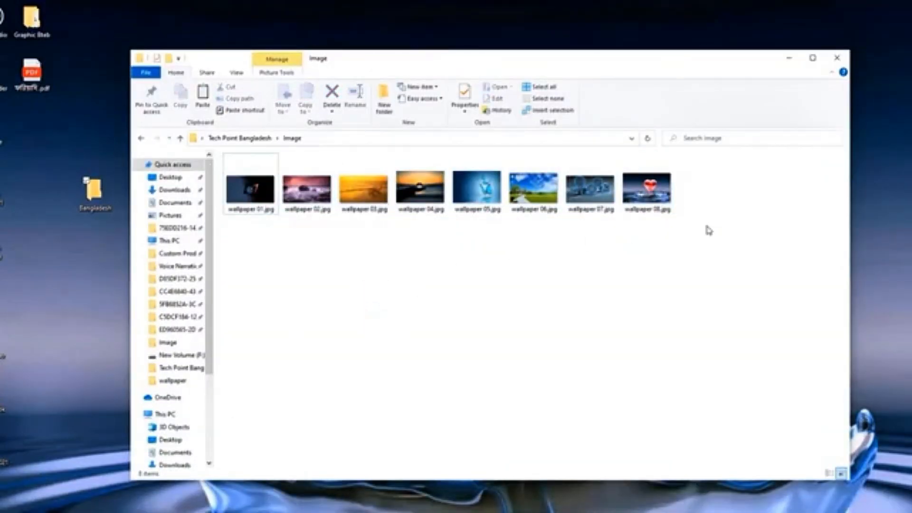
key("ctrl+a")
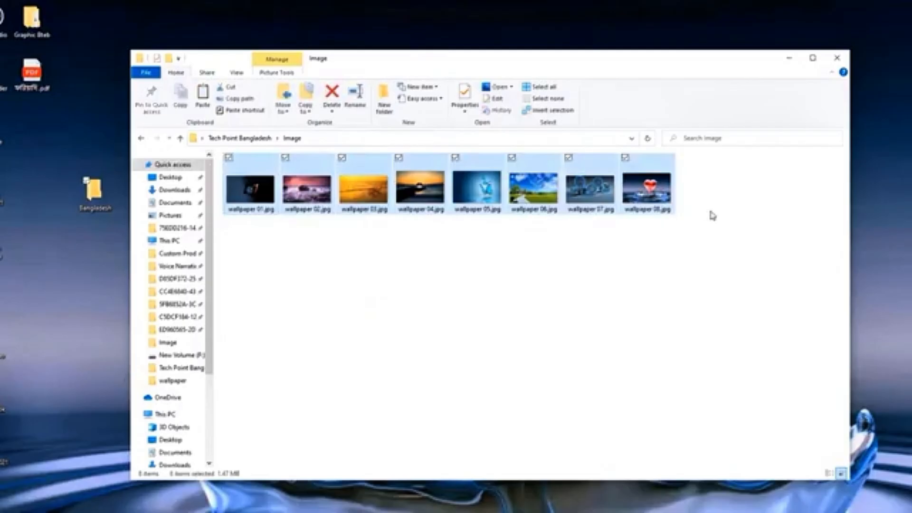
key("ctrl+x")
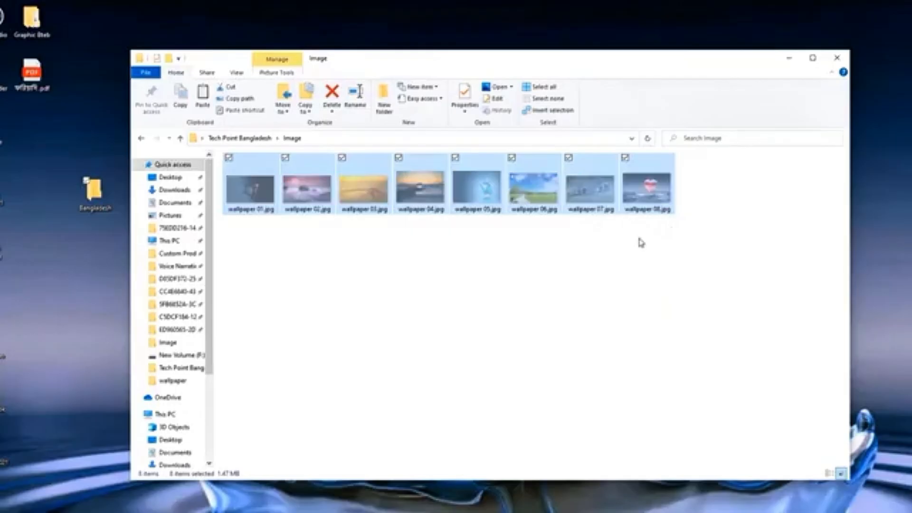
left_click(790, 60)
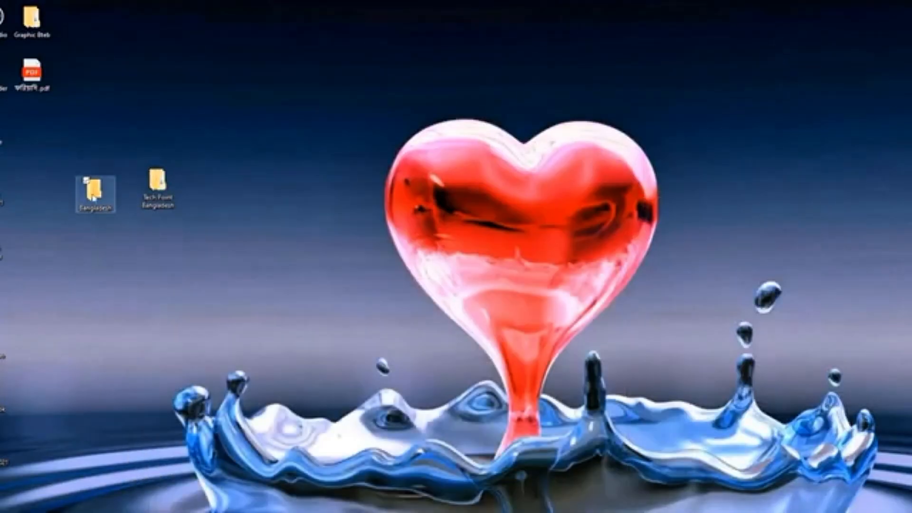
left_click(94, 195)
double_click(93, 194)
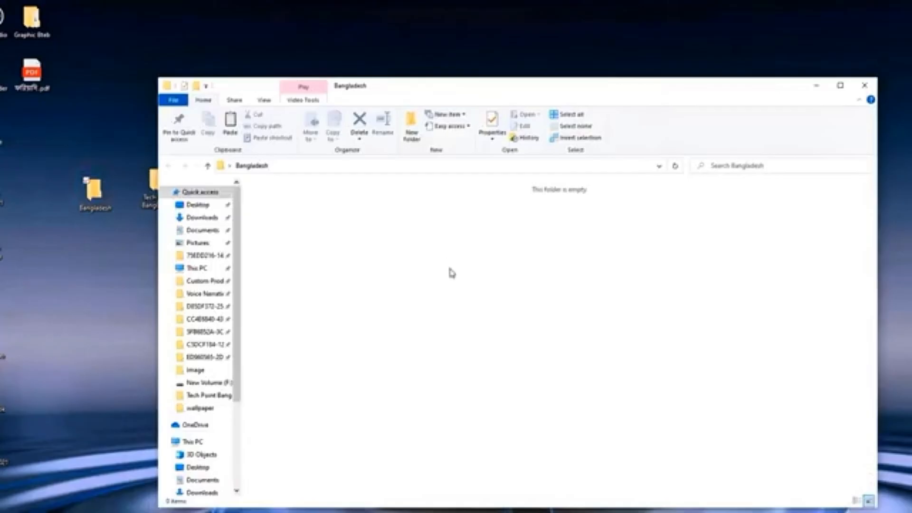
key("ctrl+v")
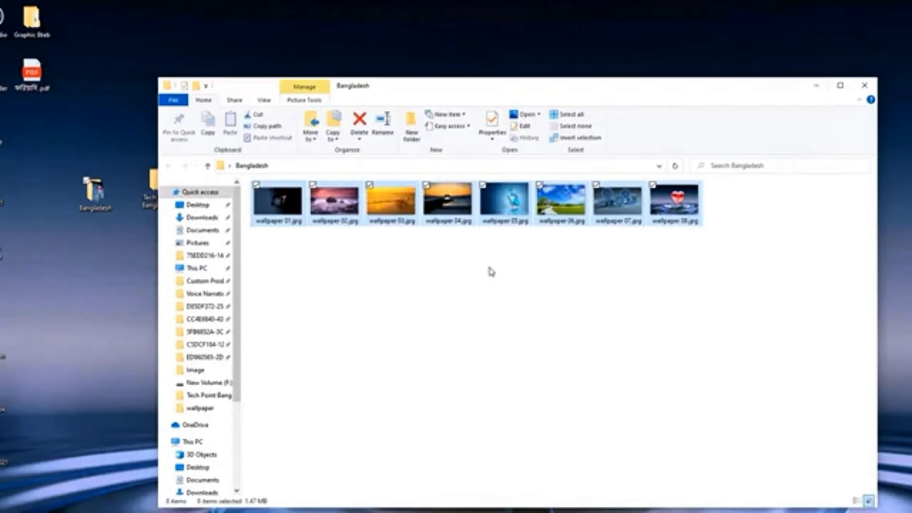
left_click(864, 88)
Check the contents of the Image folder inside Tech Point Bangladesh and close the window.
left_click(168, 194)
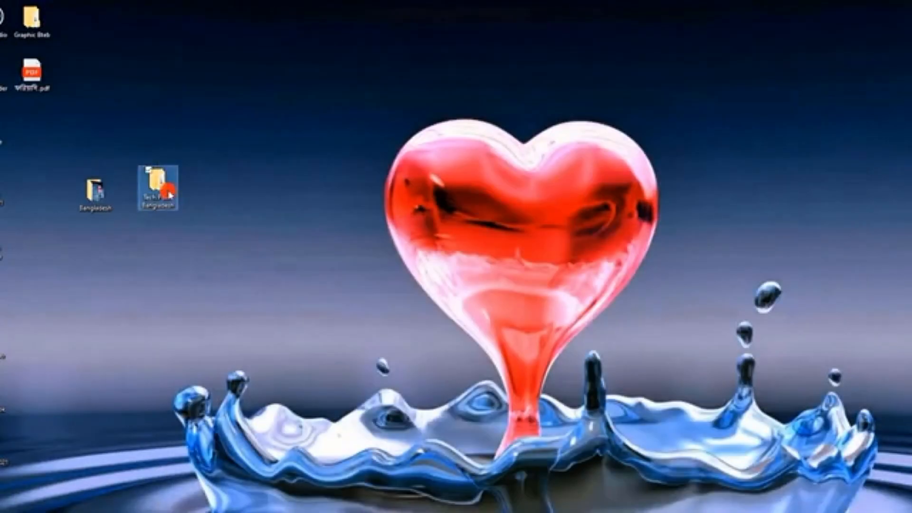
double_click(163, 193)
double_click(279, 223)
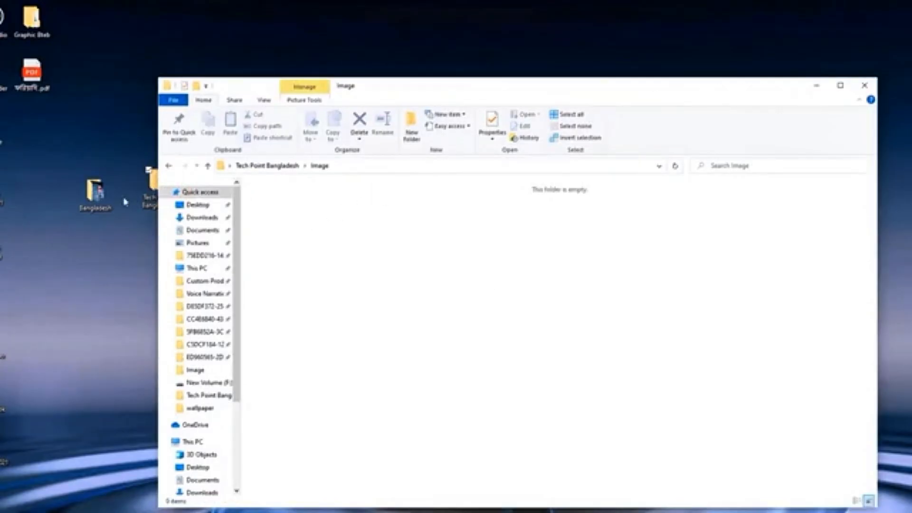
left_click(862, 85)
Move all the wallpaper images from the Bangladesh folder back into the Image folder of Tech Point Bangladesh by cutting and pasting.
double_click(95, 195)
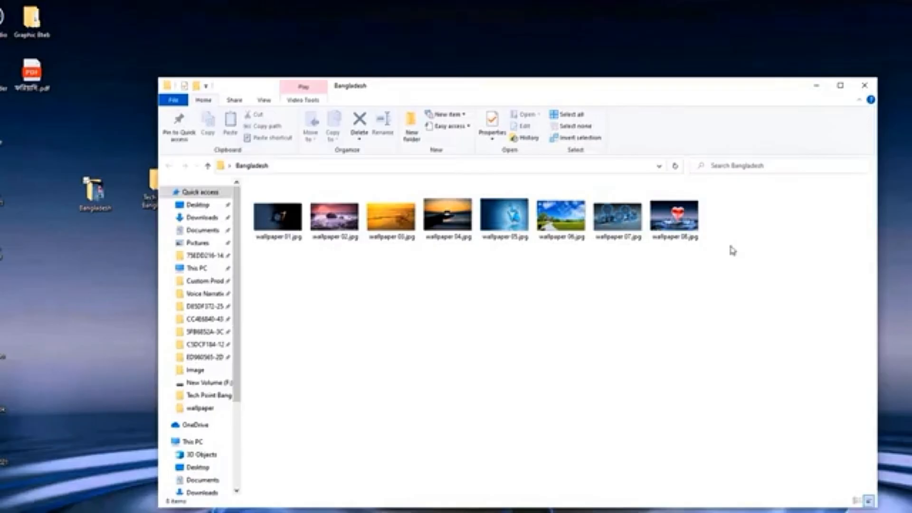
key("ctrl+a")
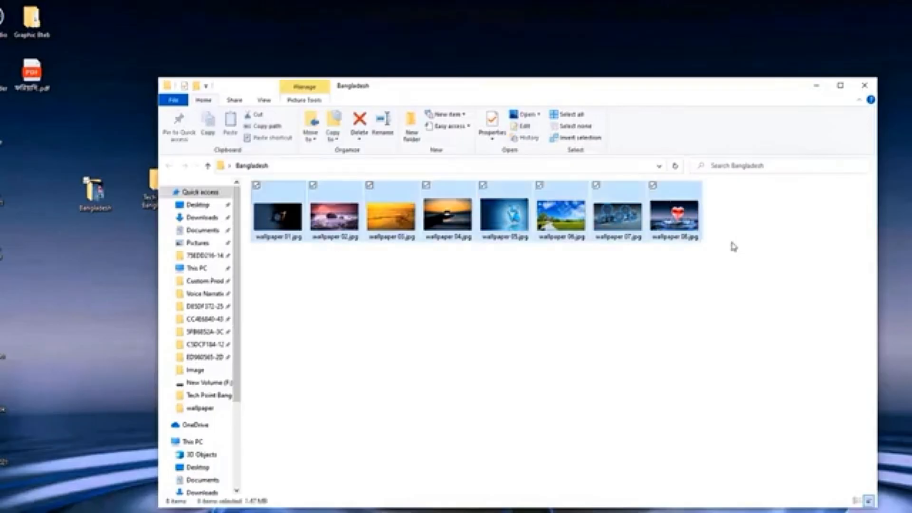
key("ctrl+x")
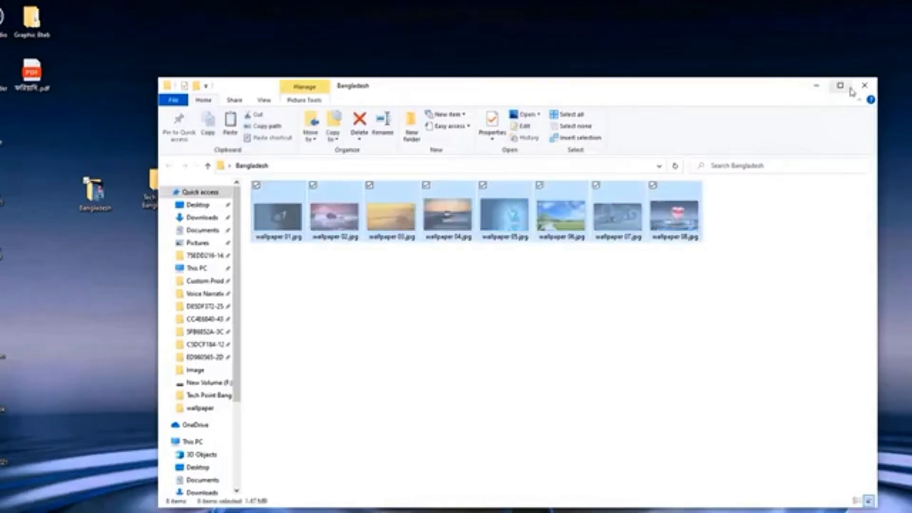
left_click(864, 85)
double_click(158, 188)
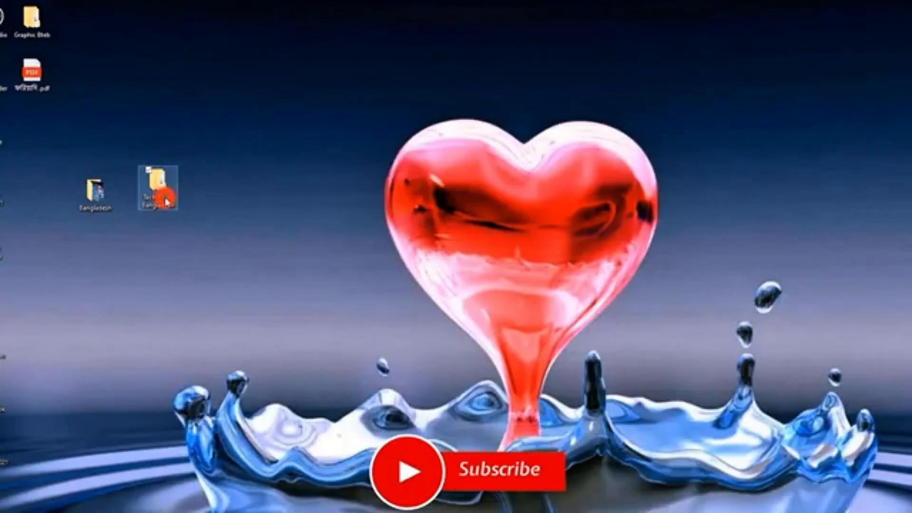
double_click(283, 232)
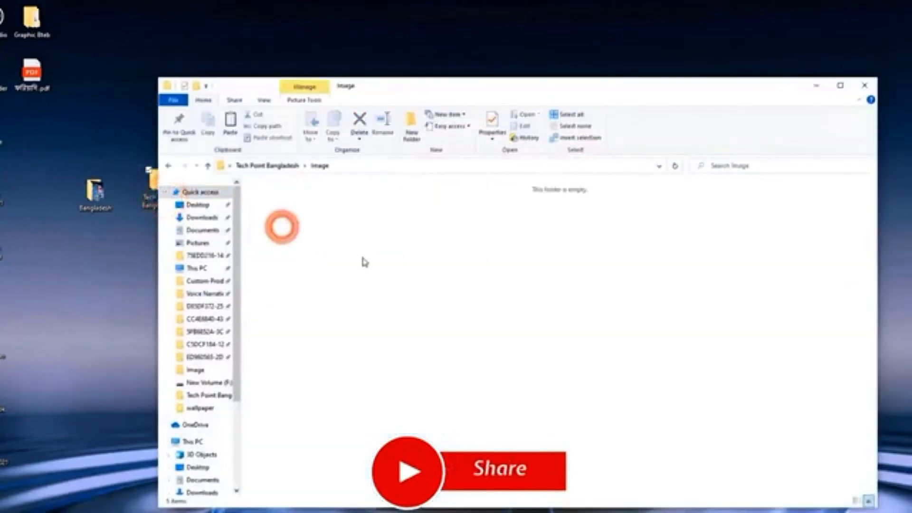
left_click(365, 259)
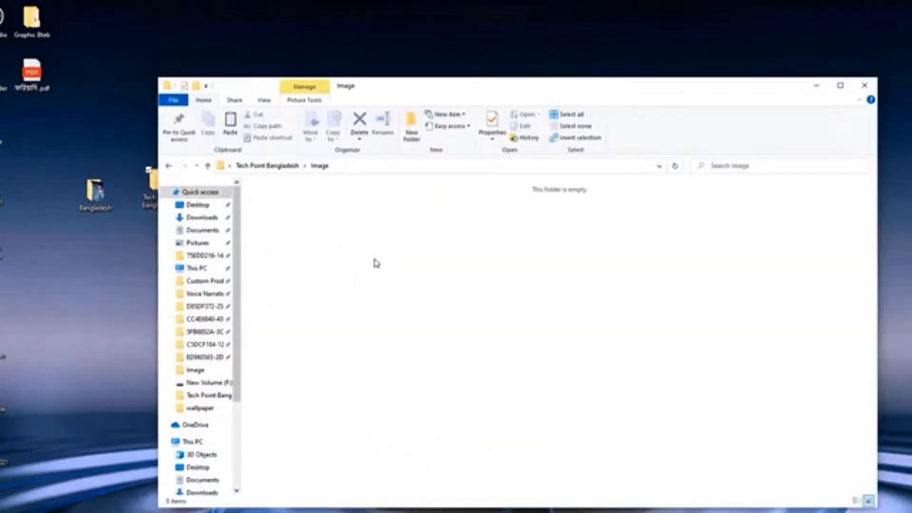
key("ctrl+v")
left_click(422, 296)
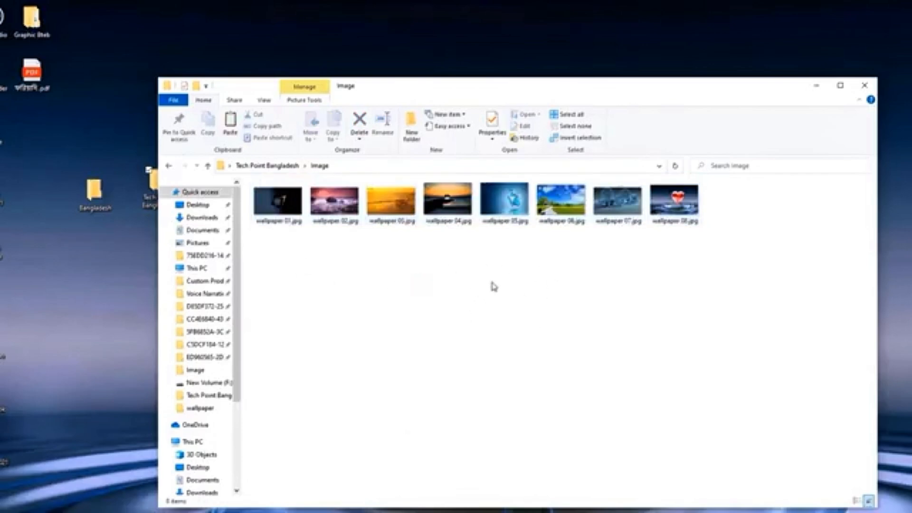
left_click(864, 85)
Open the Recycle Bin from the desktop to check its contents and close it.
right_click(373, 133)
left_click(398, 160)
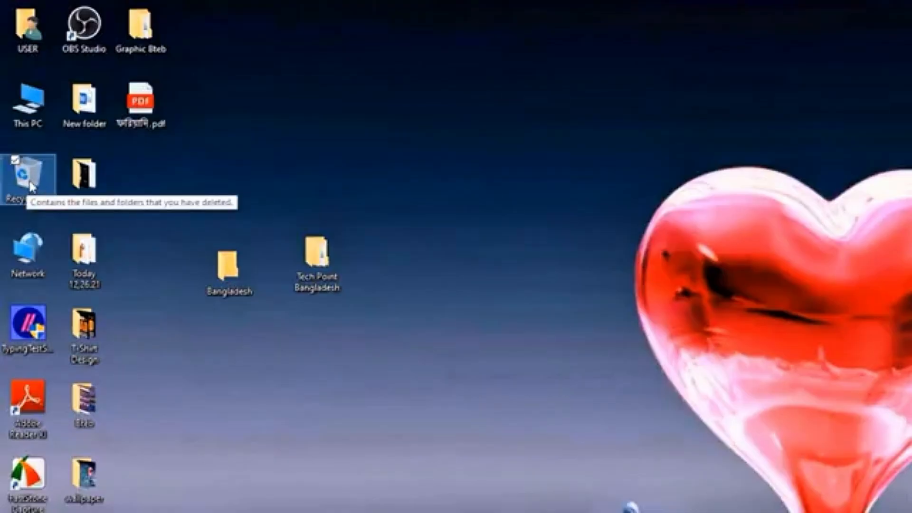
right_click(27, 178)
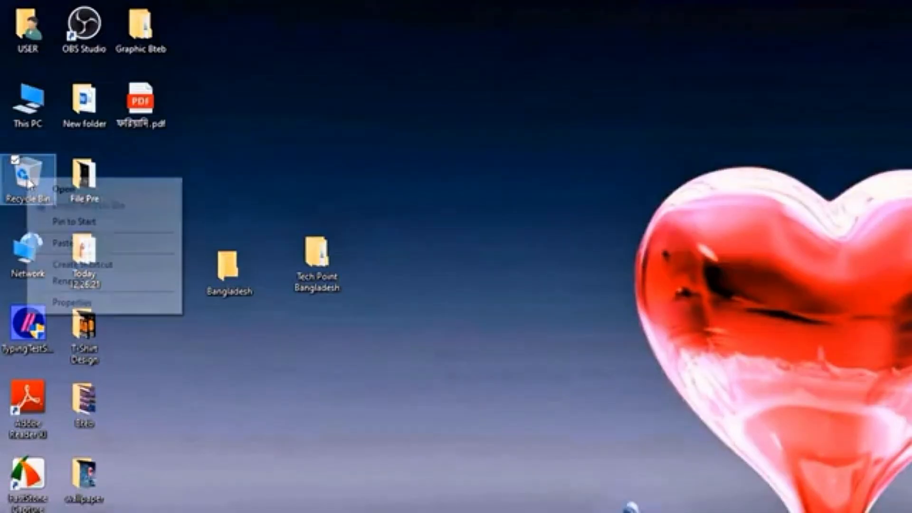
left_click(69, 191)
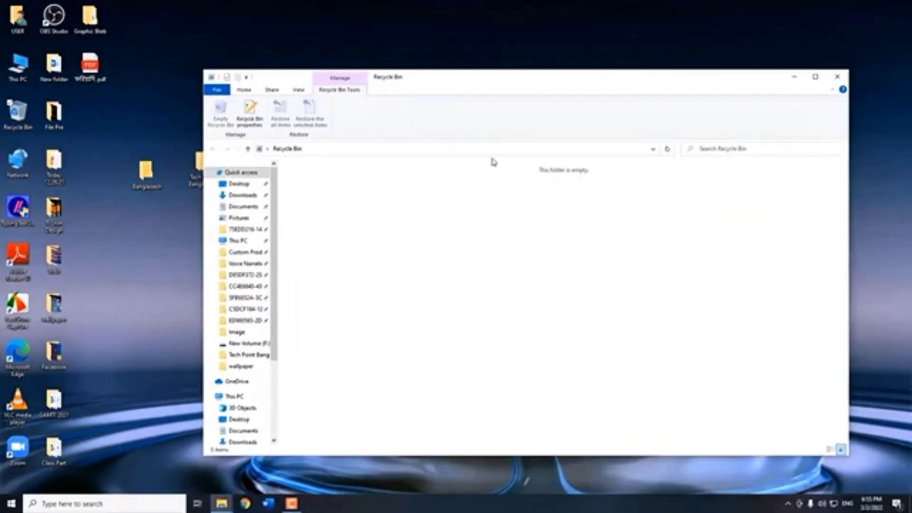
left_click(839, 78)
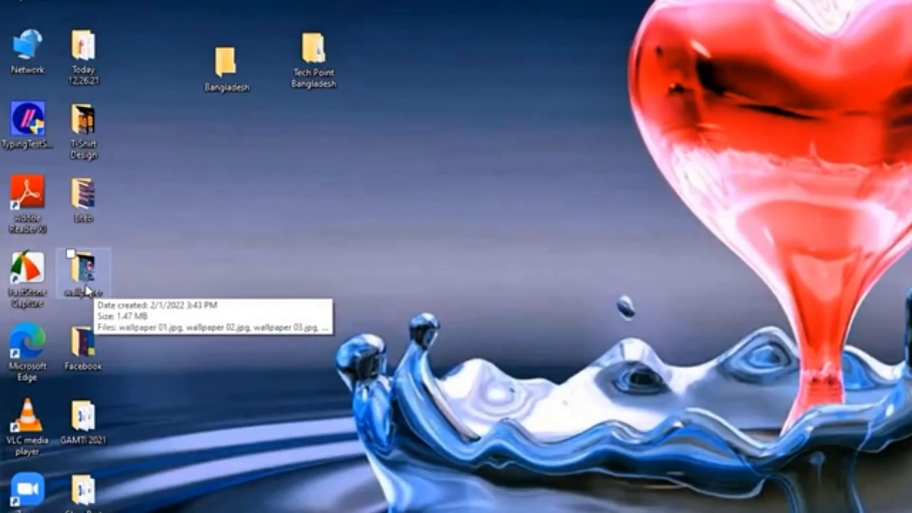
Delete the wallpaper folder from the desktop and restore it from the Recycle Bin.
left_click(81, 278)
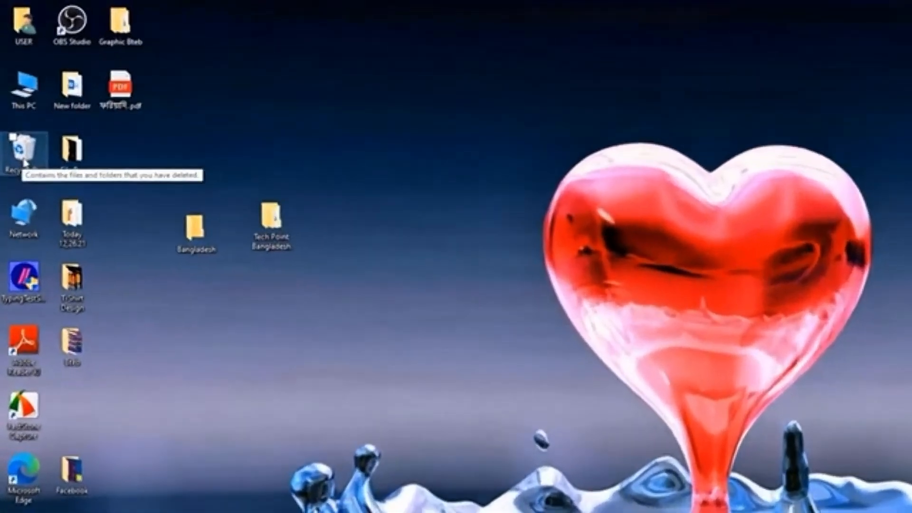
double_click(21, 119)
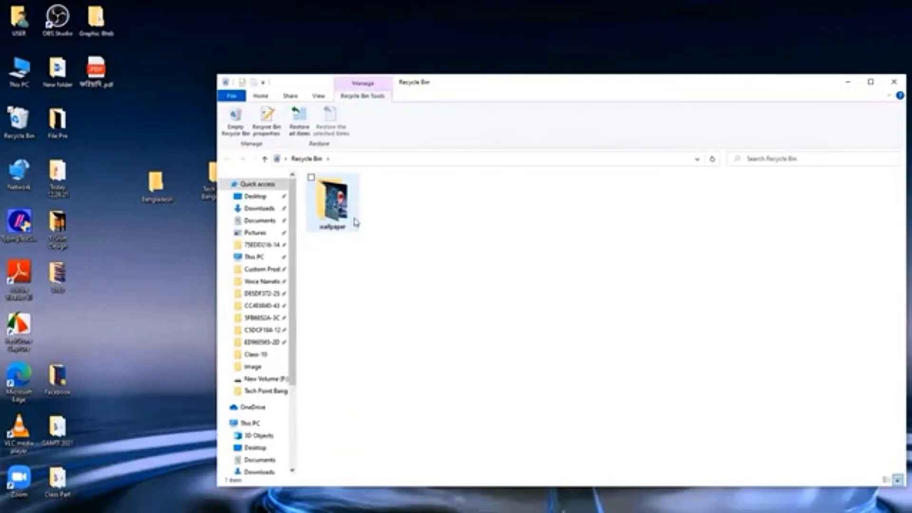
mouse_move(356, 222)
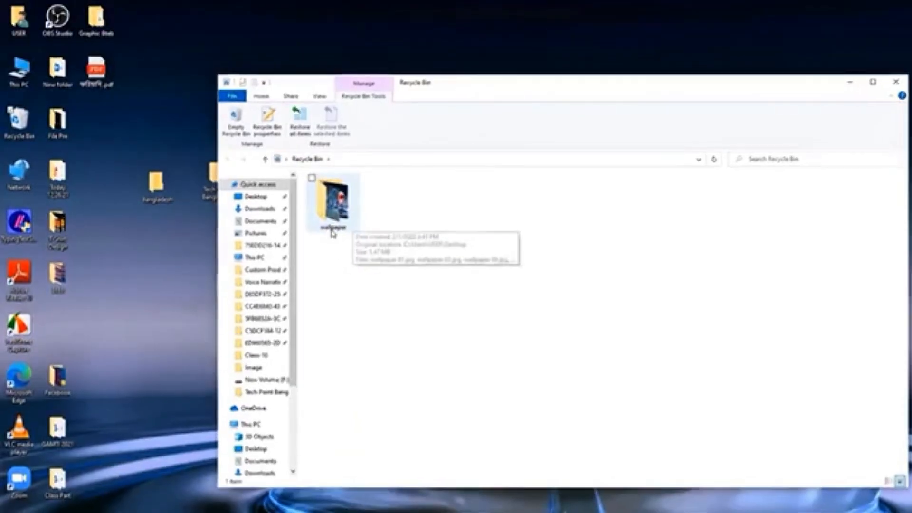
right_click(335, 210)
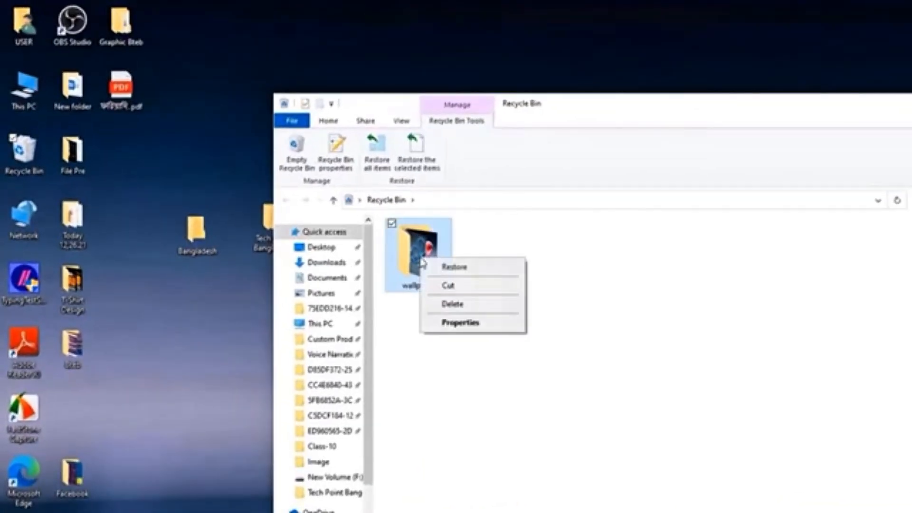
left_click(475, 274)
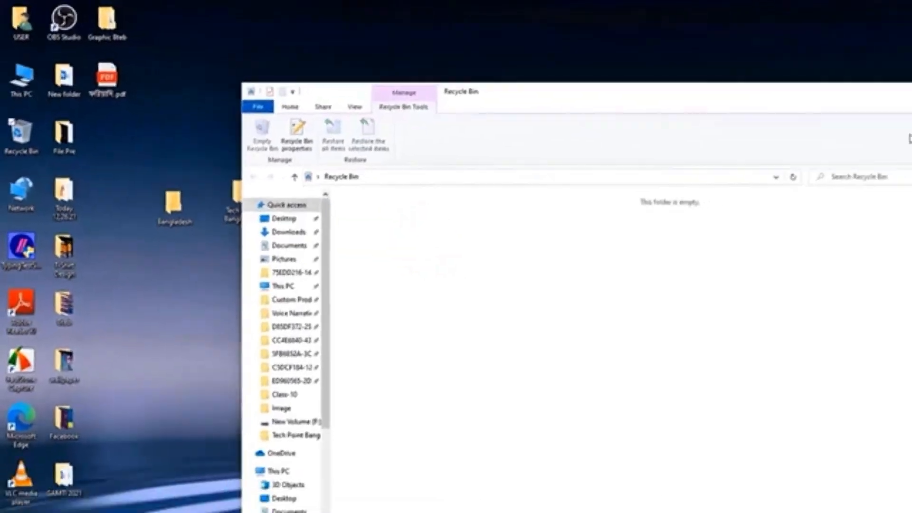
left_click(888, 83)
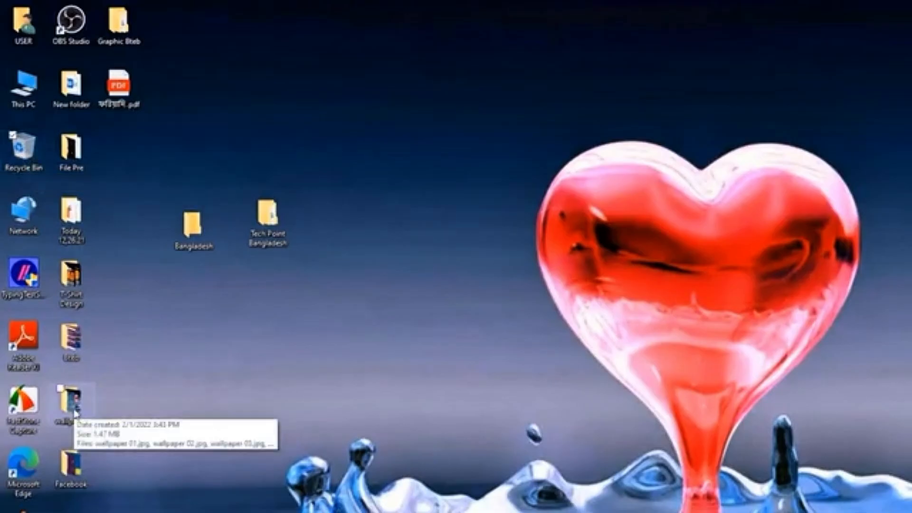
Delete the wallpaper, Bteb, Facebook and Bangladesh folders from the desktop by sending them to the Recycle Bin.
left_click_drag(71, 401, 23, 151)
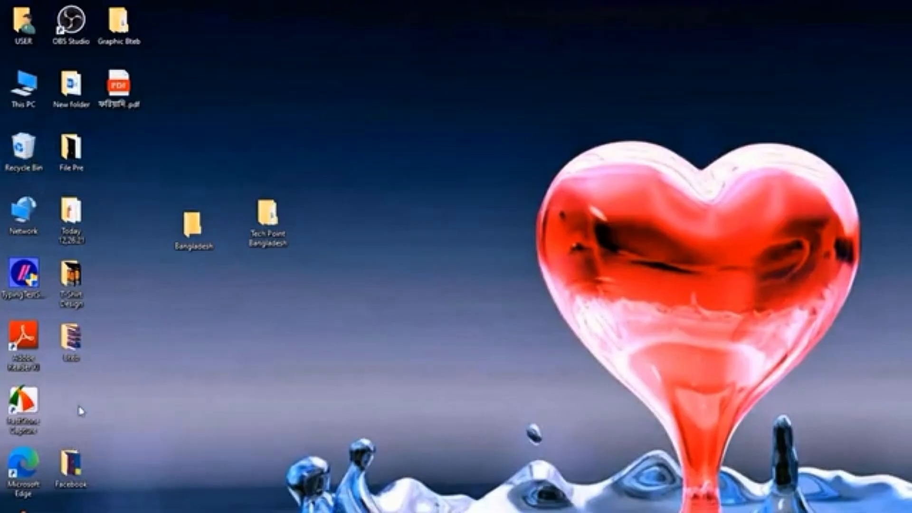
double_click(23, 151)
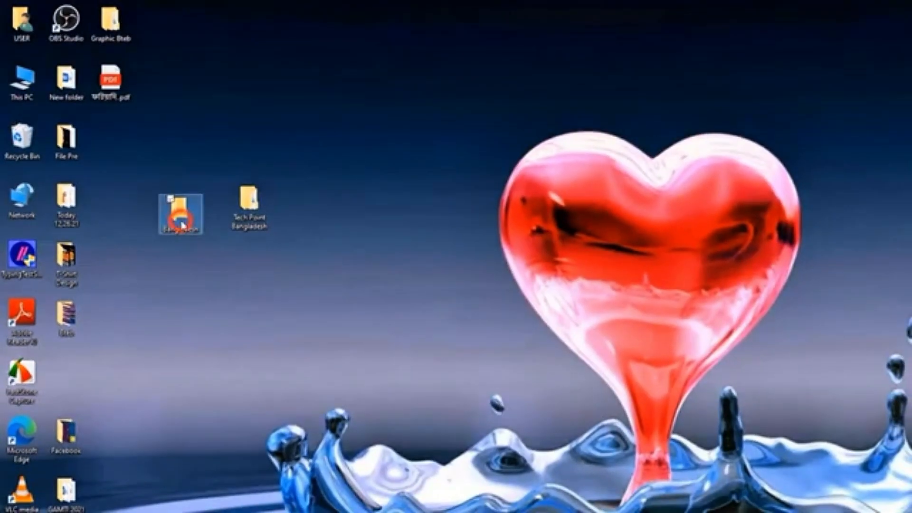
left_click_drag(182, 225, 78, 323)
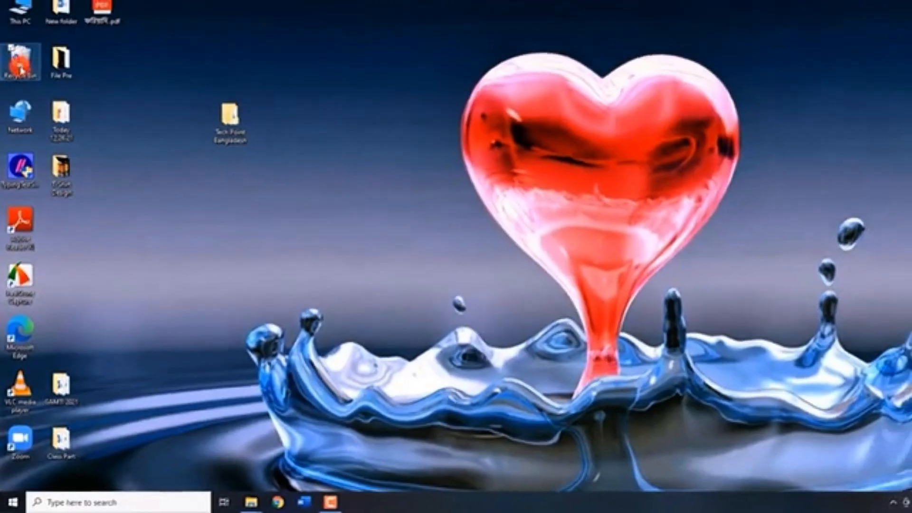
Restore the Bteb, Facebook and wallpaper folders together from the Recycle Bin.
double_click(20, 54)
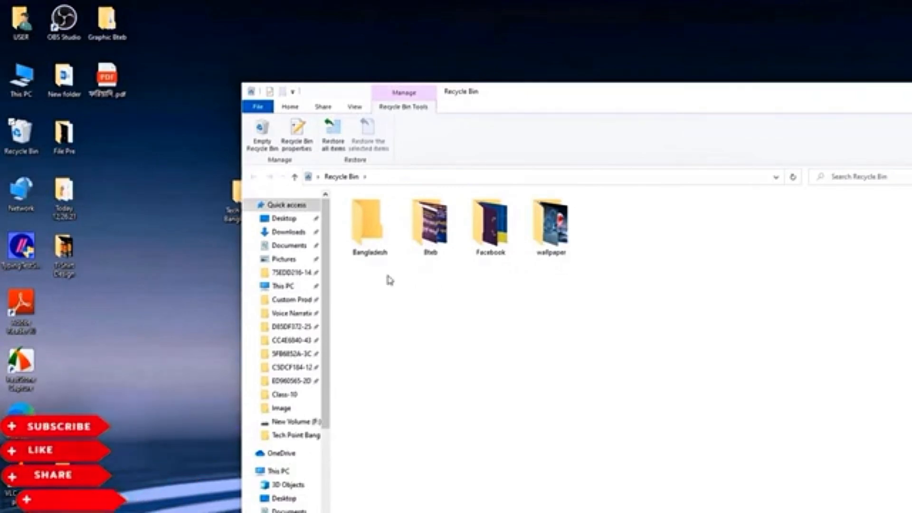
left_click_drag(648, 239, 402, 223)
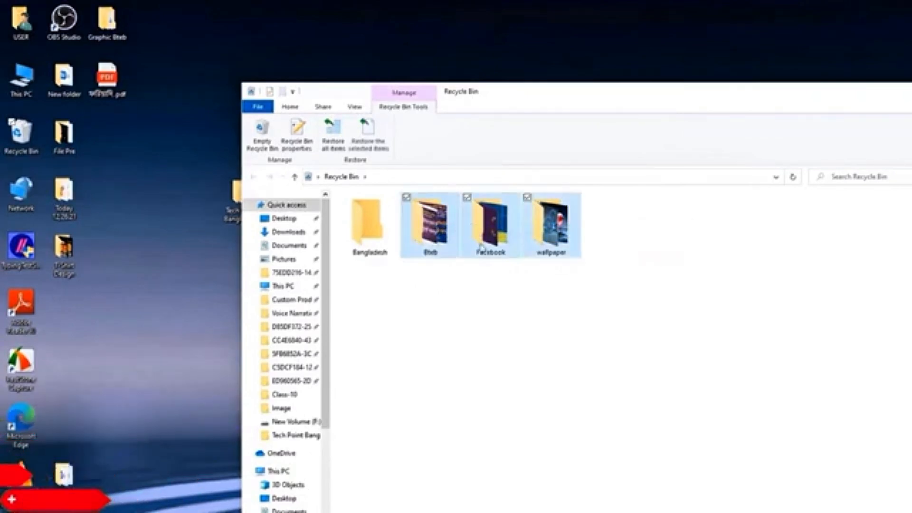
right_click(435, 229)
left_click(459, 233)
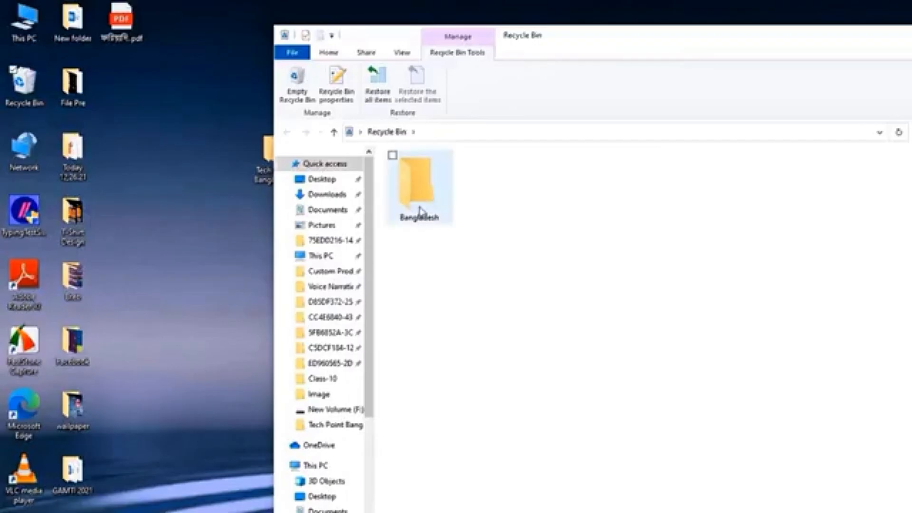
Permanently delete the Bangladesh folder from the Recycle Bin.
left_click(415, 200)
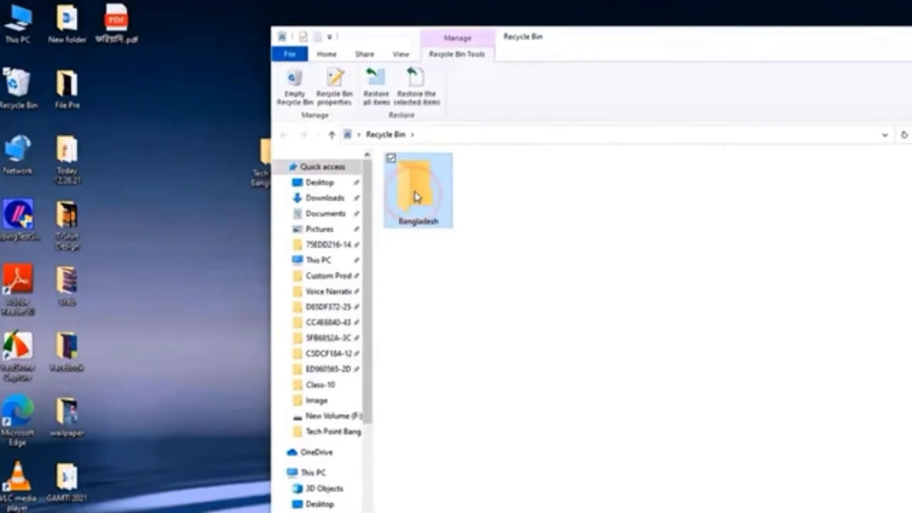
key("Delete")
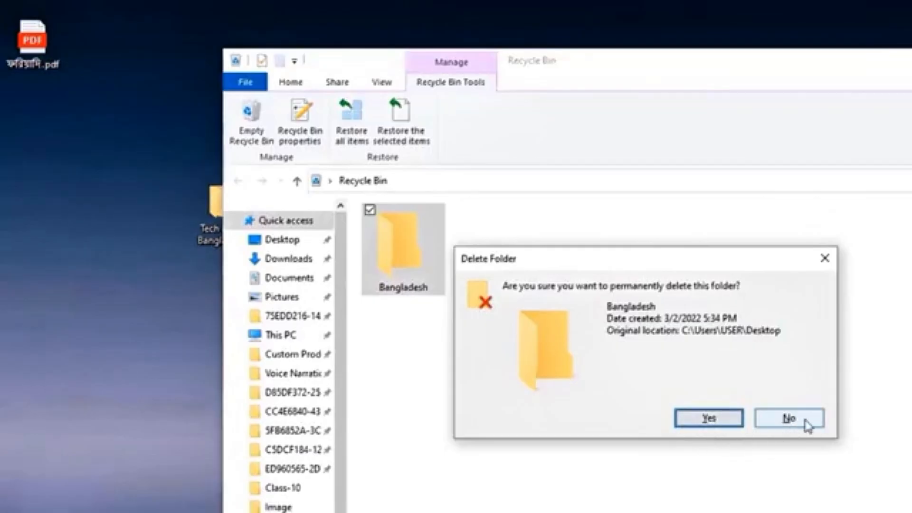
left_click(710, 424)
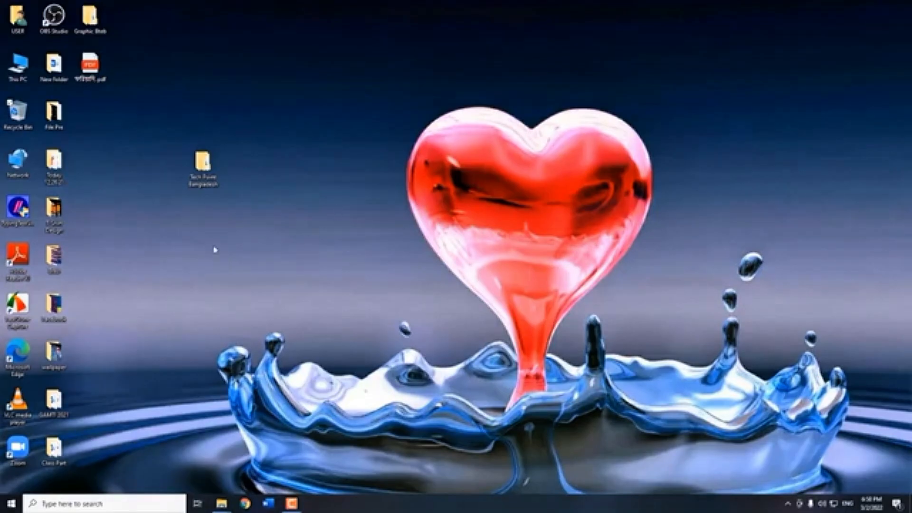
Open the Video folder inside Tech Point Bangladesh and reposition its window on the desktop.
double_click(212, 176)
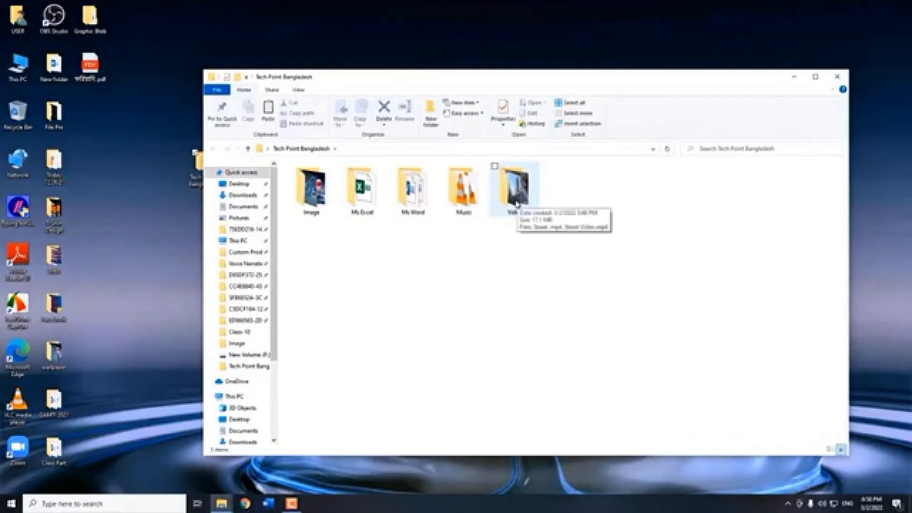
right_click(516, 201)
left_click(536, 203)
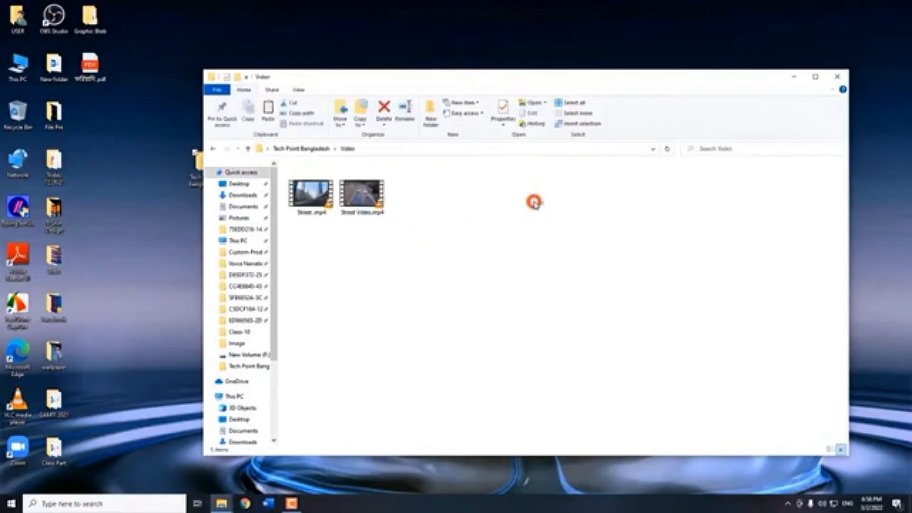
left_click_drag(415, 84, 350, 67)
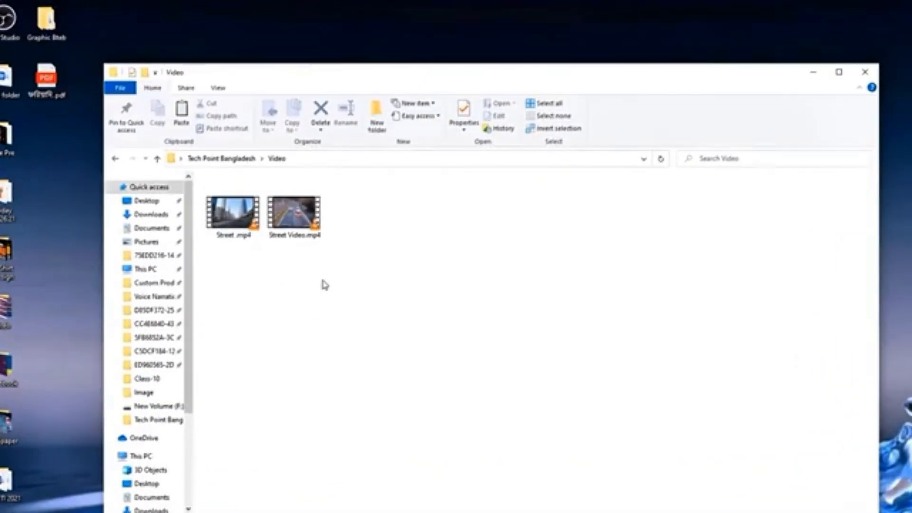
Play Street .mp4 from the Video folder in the default player and pause it after about 8 seconds.
right_click(236, 223)
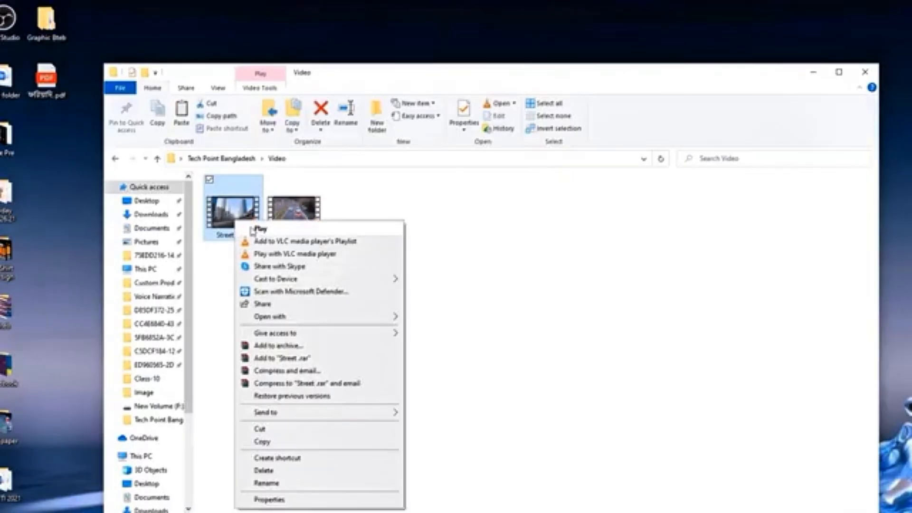
left_click(265, 231)
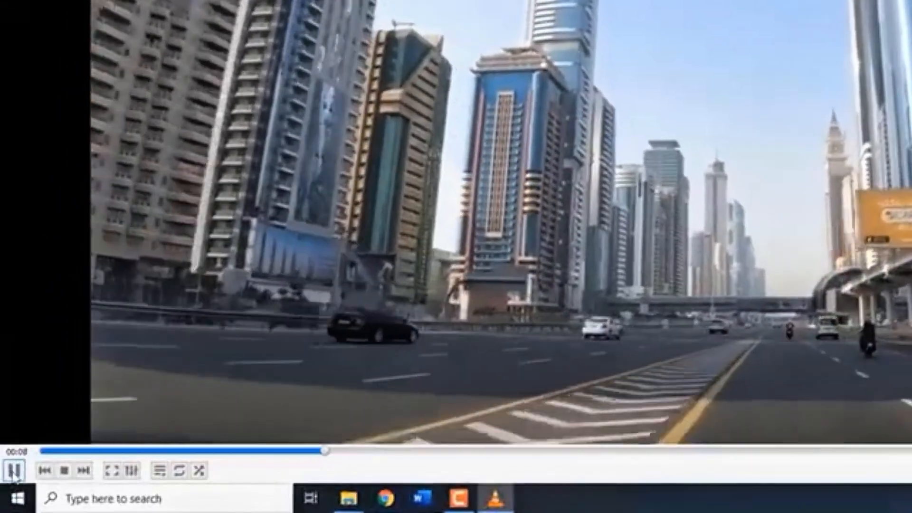
left_click(13, 471)
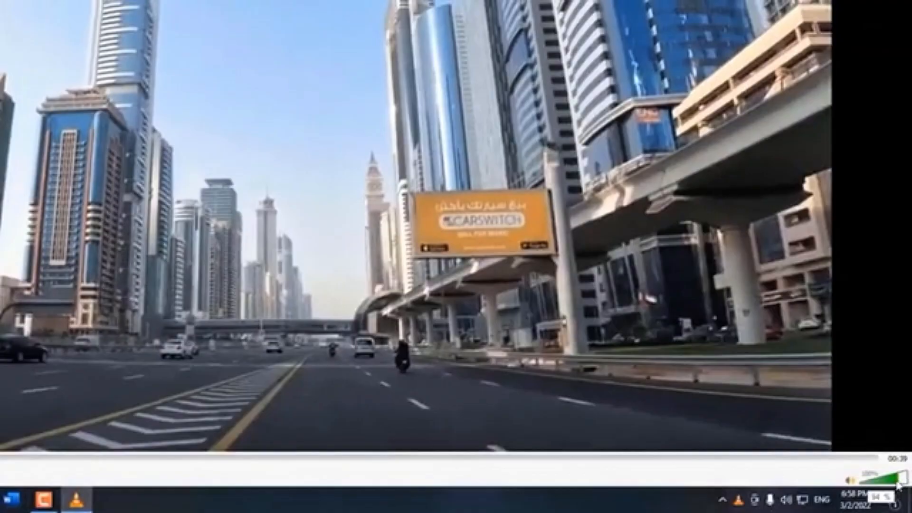
Adjust the volume of the Street .mp4 playback down and up, and maximize the player window.
left_click_drag(897, 481, 887, 481)
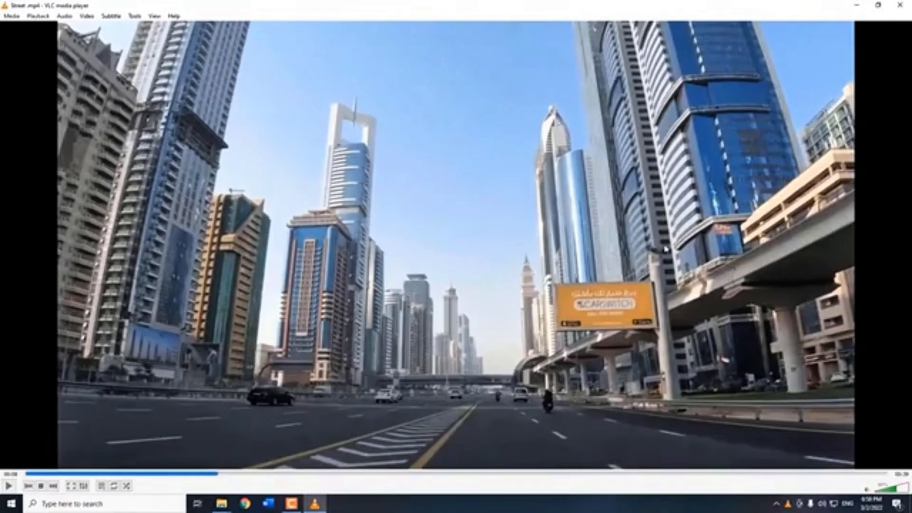
scroll(665, 248, "up", 5)
scroll(664, 249, "down", 4)
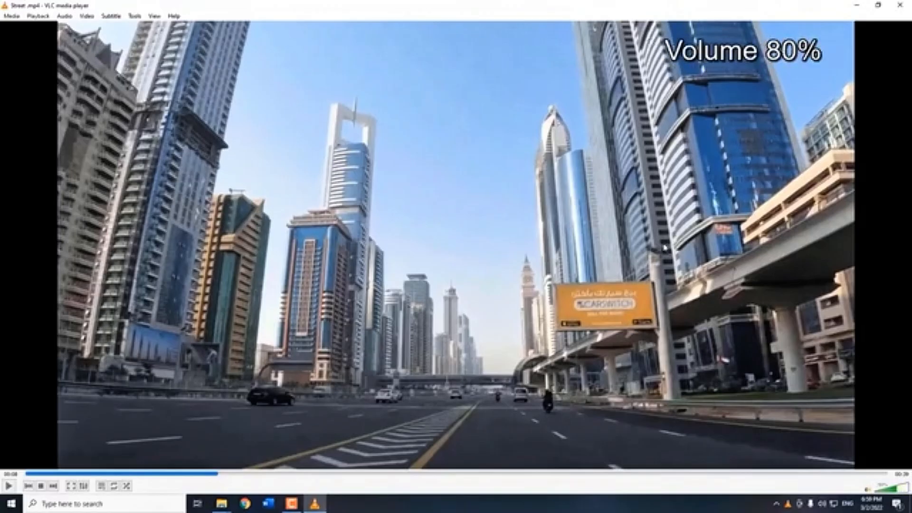
scroll(665, 248, "down", 1)
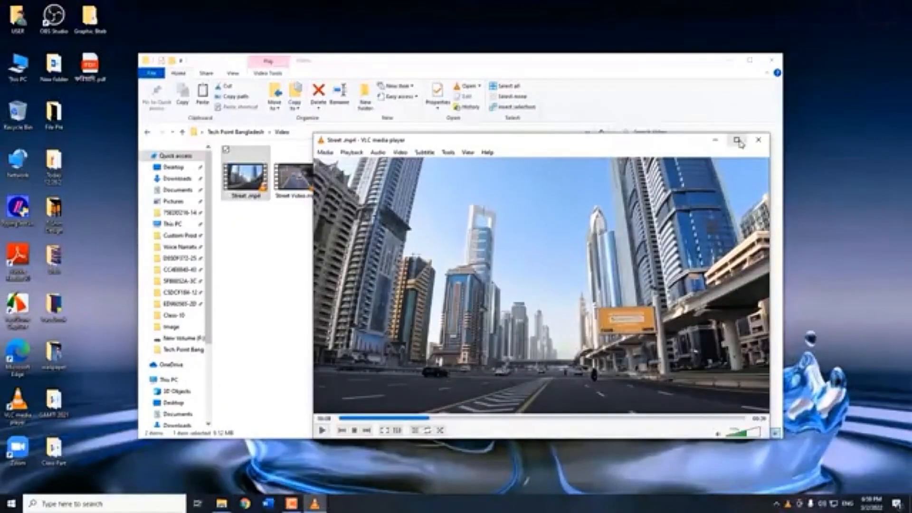
double_click(739, 132)
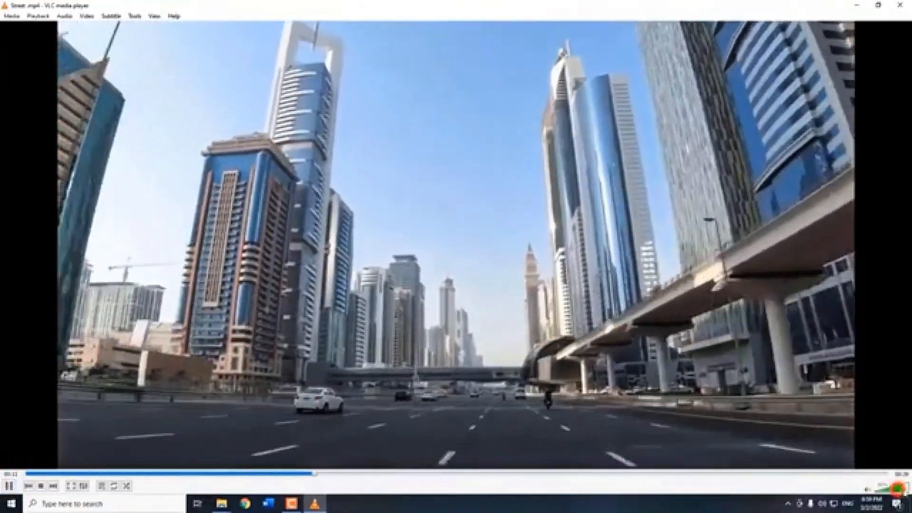
left_click_drag(894, 492, 908, 493)
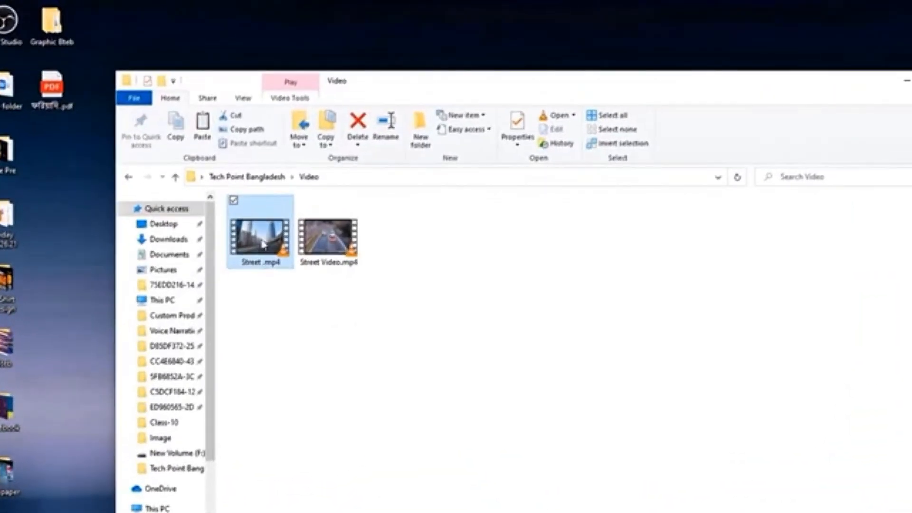
Open Street .mp4 with Windows Media Player instead of the default player and maximize the player window.
right_click(264, 244)
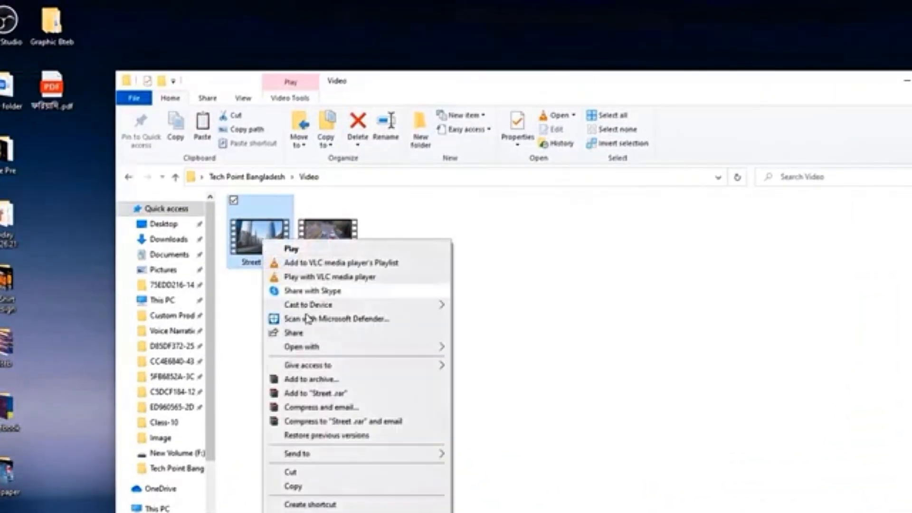
mouse_move(293, 351)
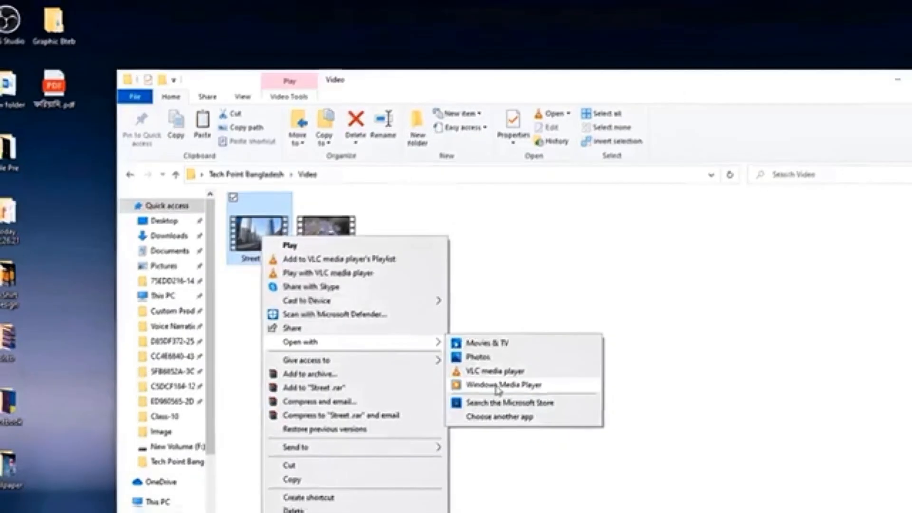
left_click(504, 392)
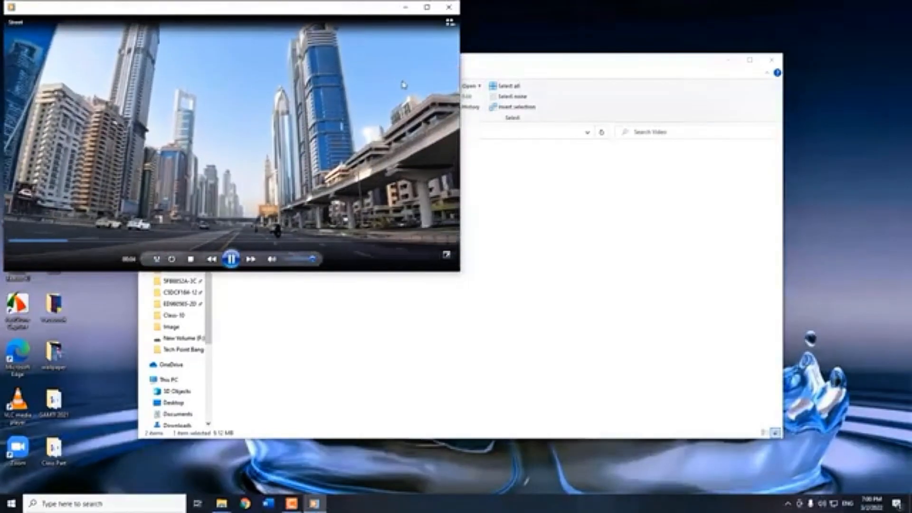
left_click(427, 8)
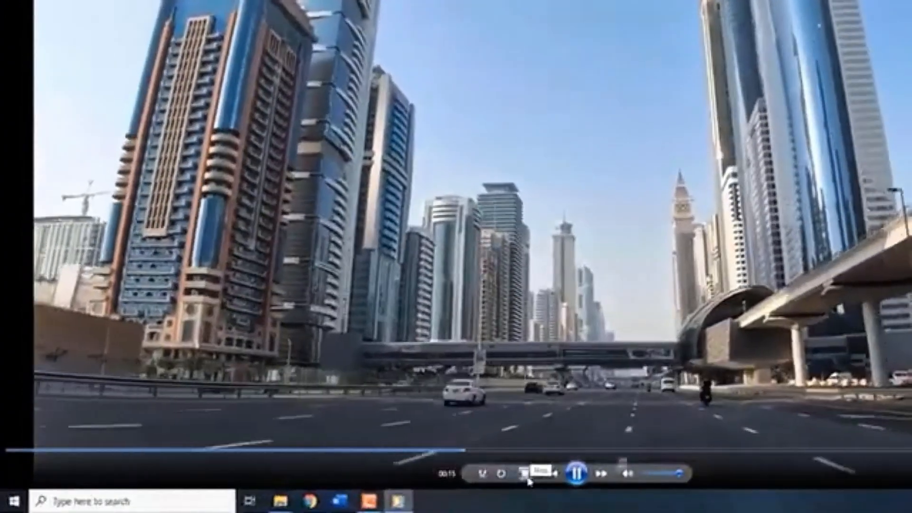
Stop the video in Windows Media Player, play it again from the beginning and adjust the volume.
left_click(526, 475)
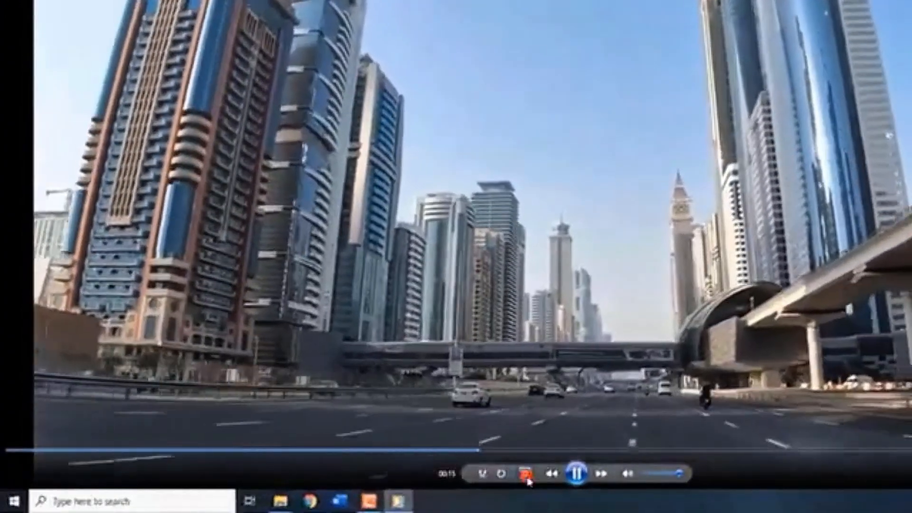
left_click(576, 473)
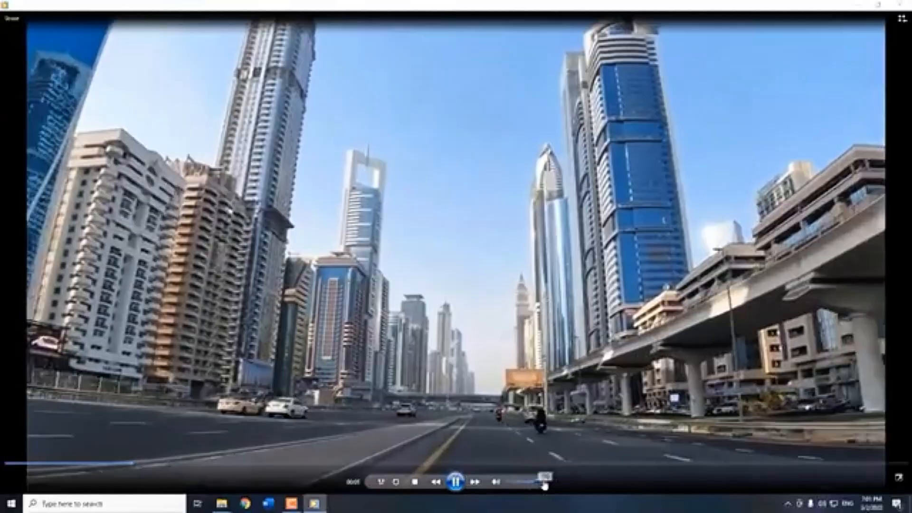
left_click(627, 463)
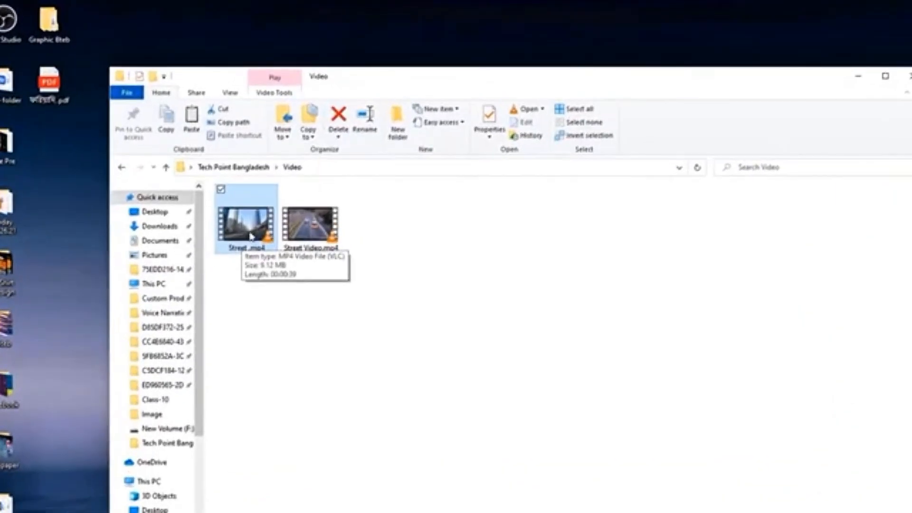
Open Street Video.mp4 with Movies & TV, choosing to always use this app for .mp4 files.
left_click(318, 338)
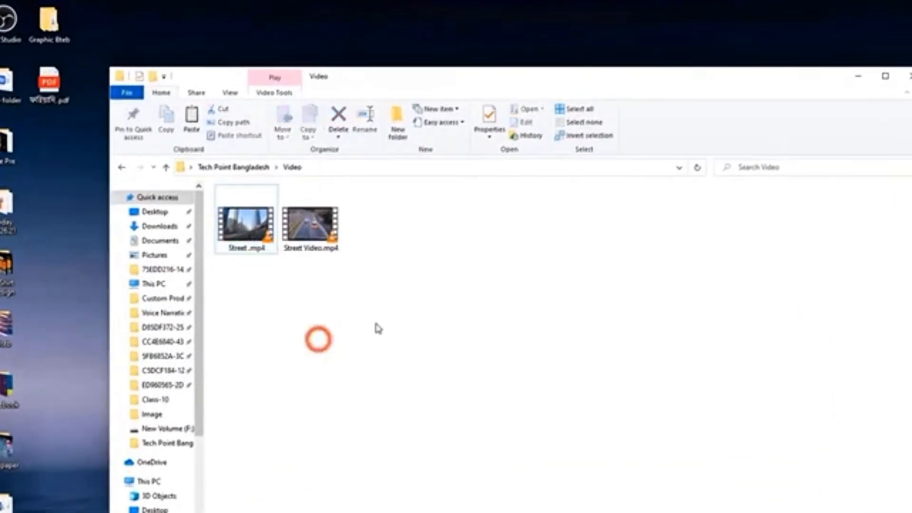
left_click(312, 224)
right_click(311, 221)
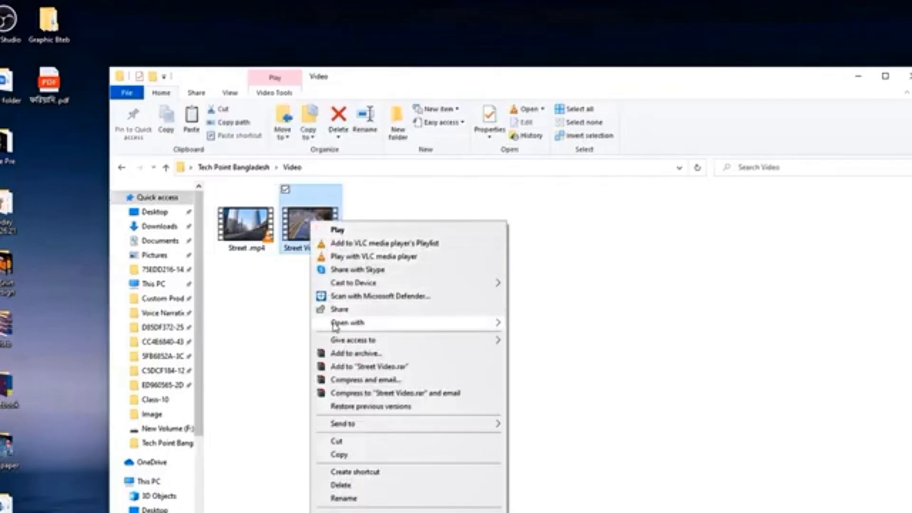
mouse_move(335, 326)
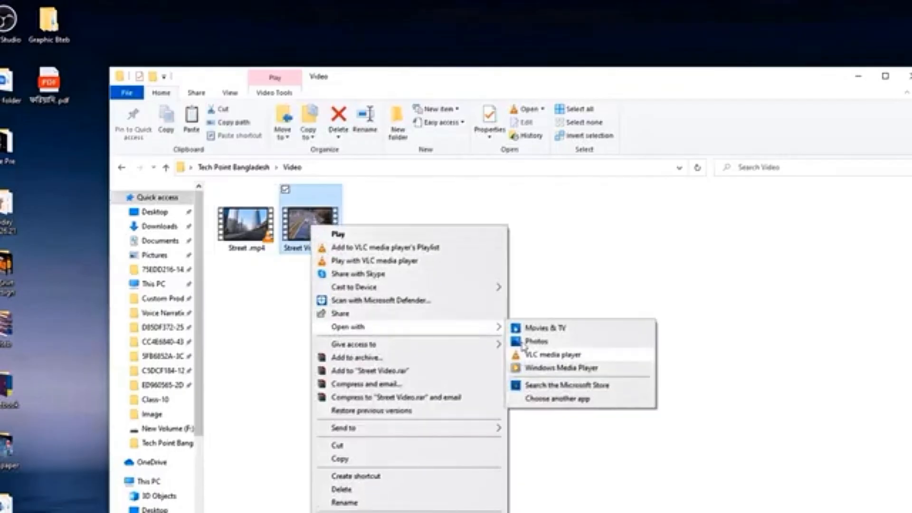
left_click(557, 400)
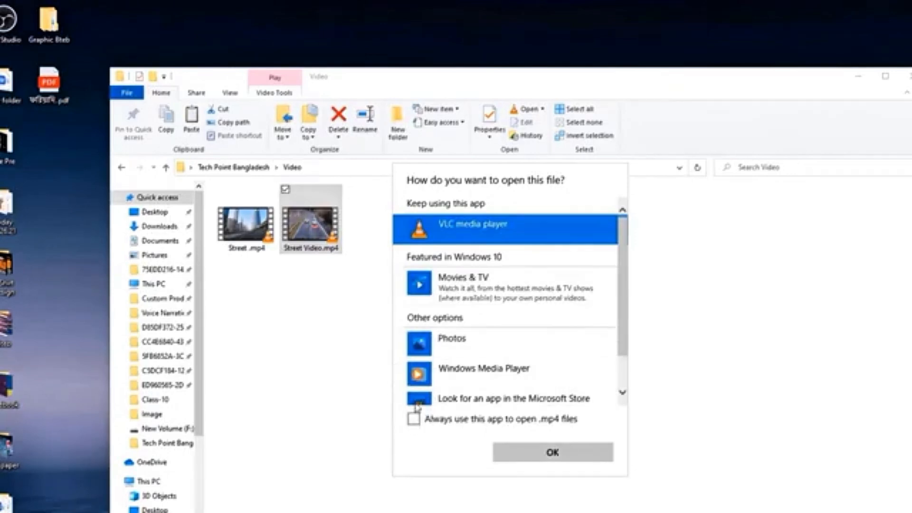
left_click(463, 281)
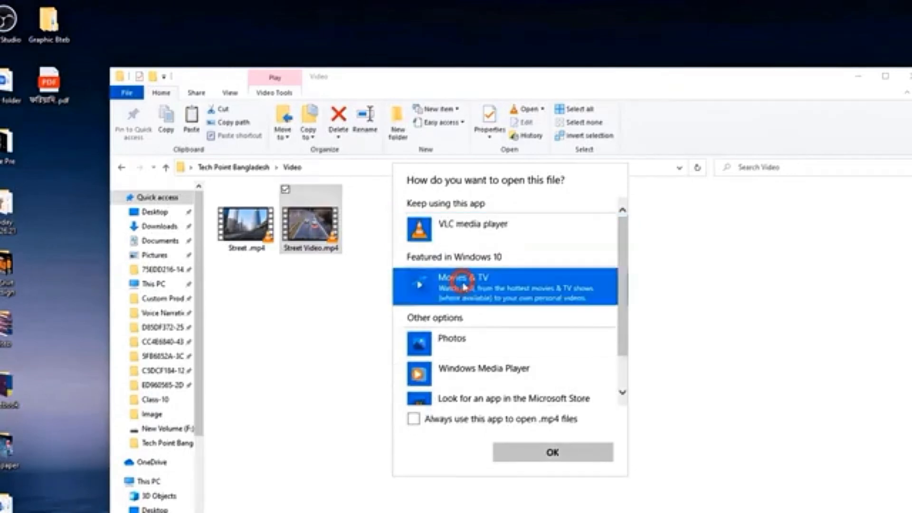
left_click(413, 419)
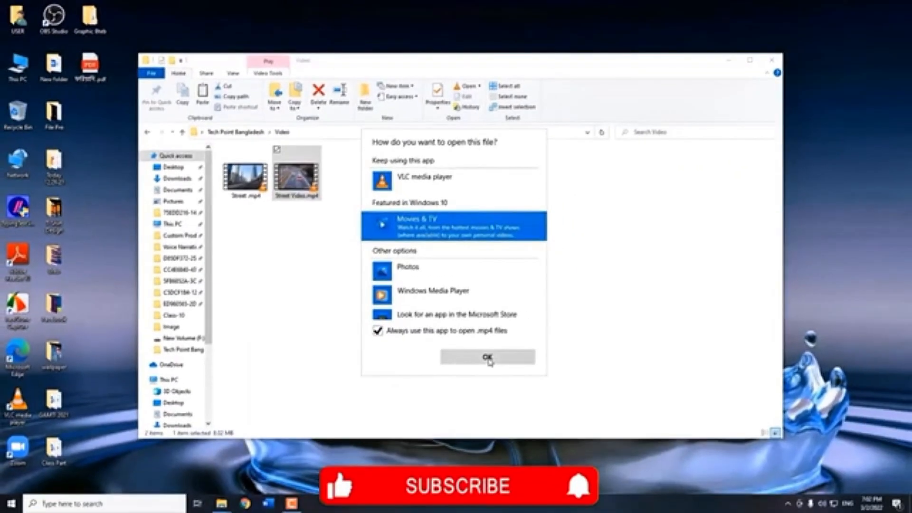
left_click(552, 451)
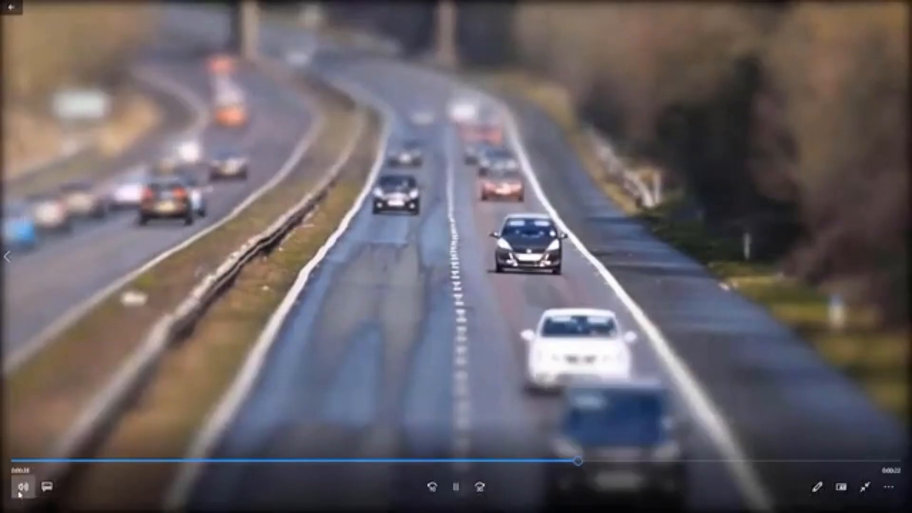
Lower the Street Video playback volume to 91, then pause and resume the video.
left_click(22, 487)
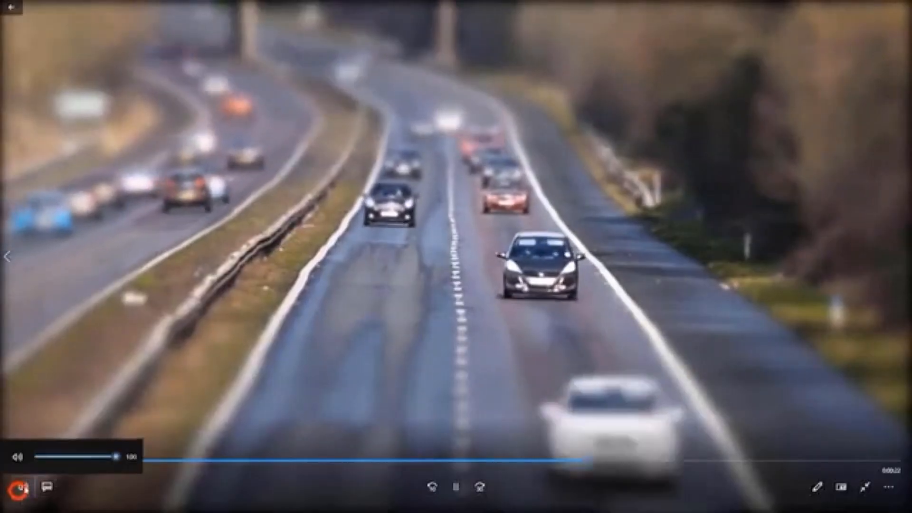
mouse_move(119, 457)
left_mouse_down()
mouse_move(71, 458)
mouse_move(119, 457)
mouse_move(109, 457)
left_mouse_up()
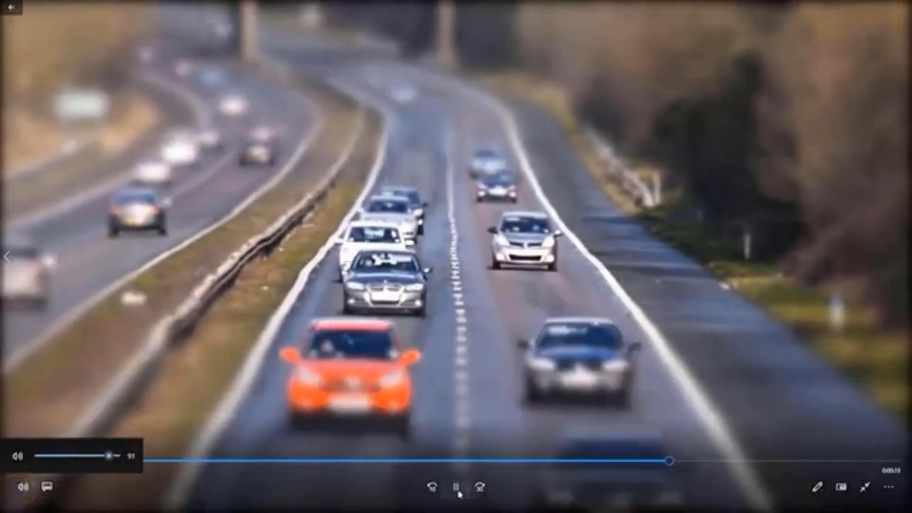
left_click(457, 489)
left_click(457, 491)
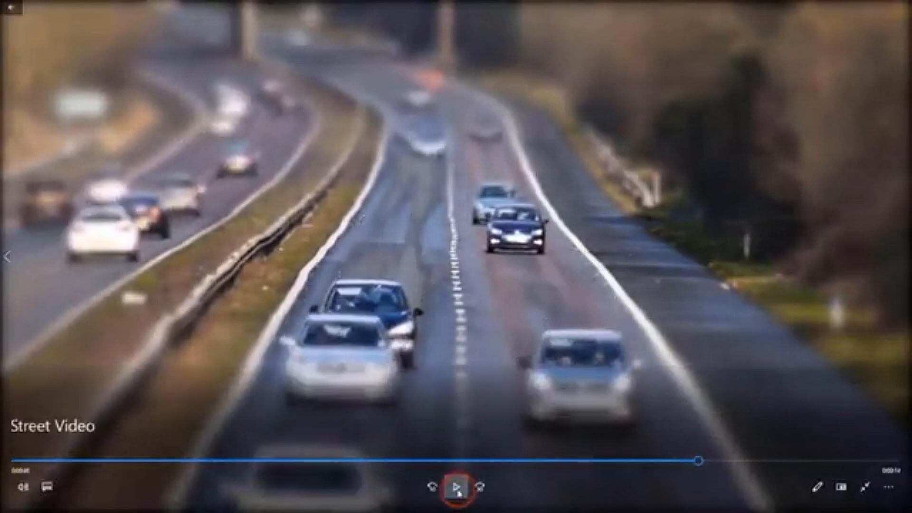
left_click(456, 489)
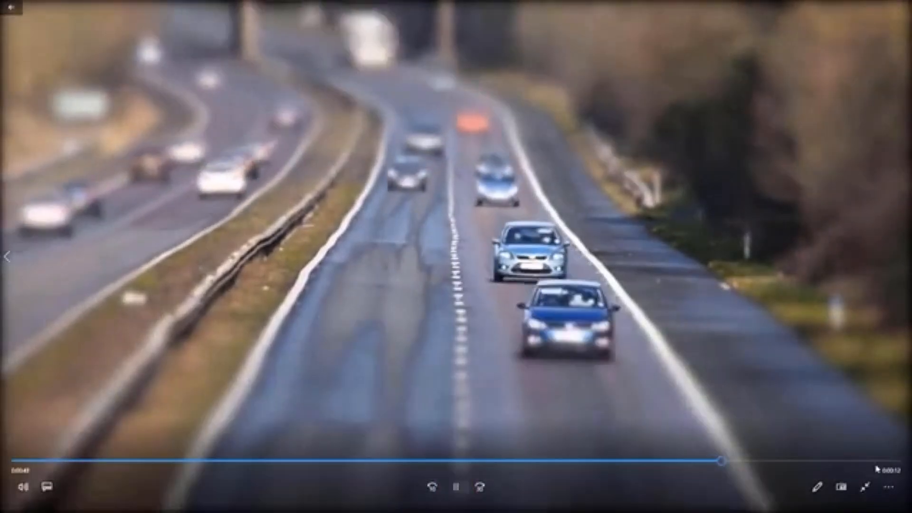
Exit full screen for Street Video, return to full screen, and close the player at the end of the video.
left_click(865, 489)
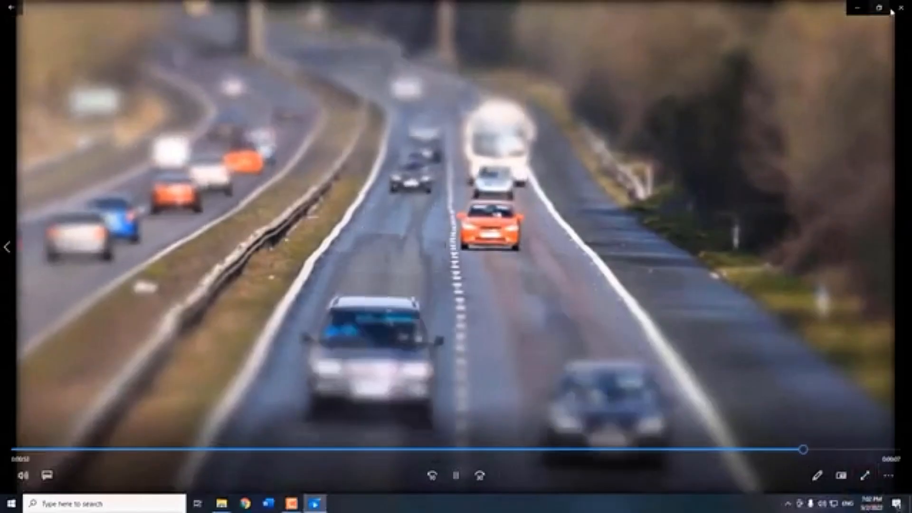
left_click(864, 474)
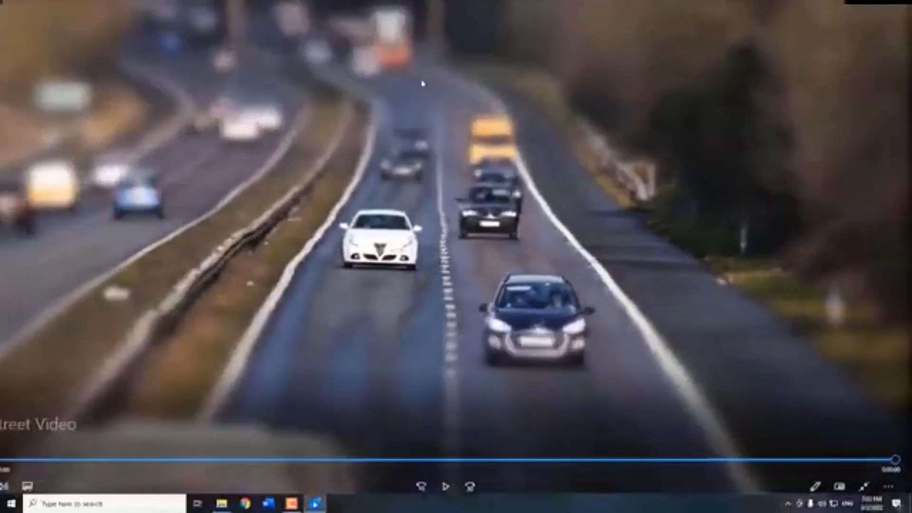
left_click(903, 7)
left_click(264, 124)
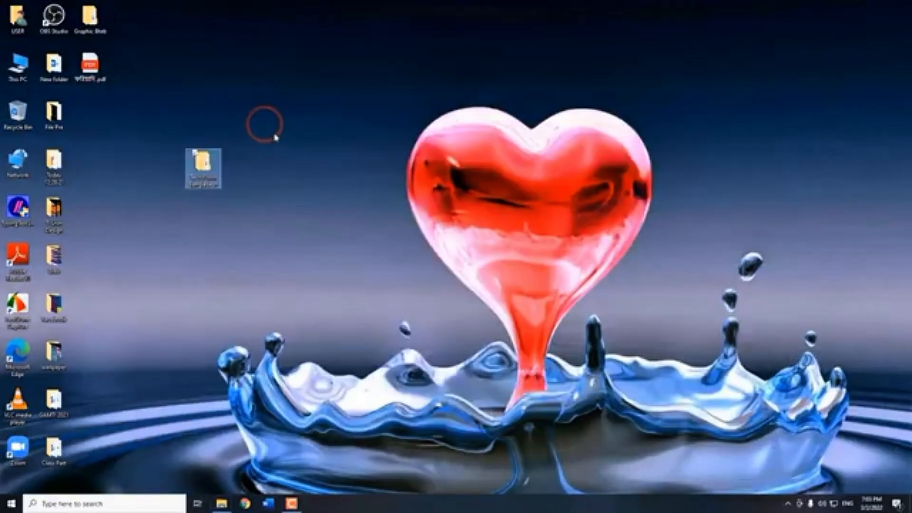
Play Music 01.mp3 from the Music folder inside Tech Point Bangladesh with the default player.
double_click(214, 188)
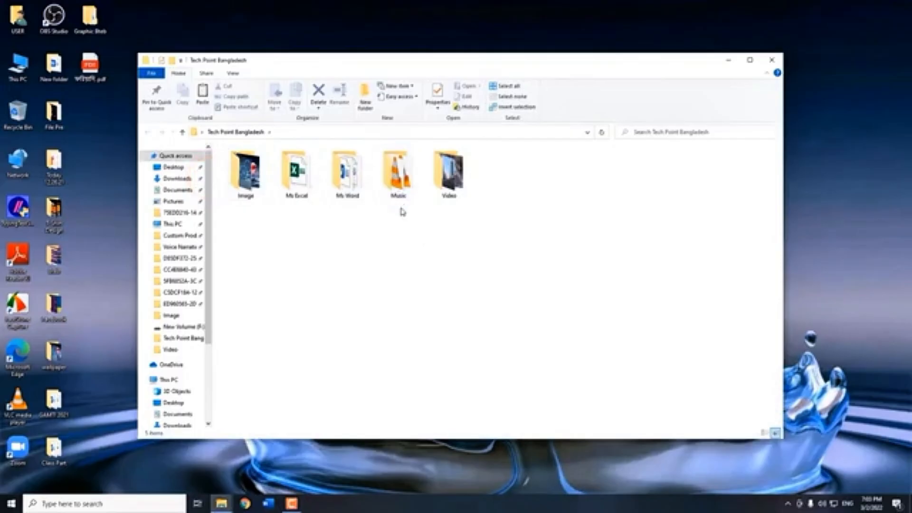
double_click(401, 186)
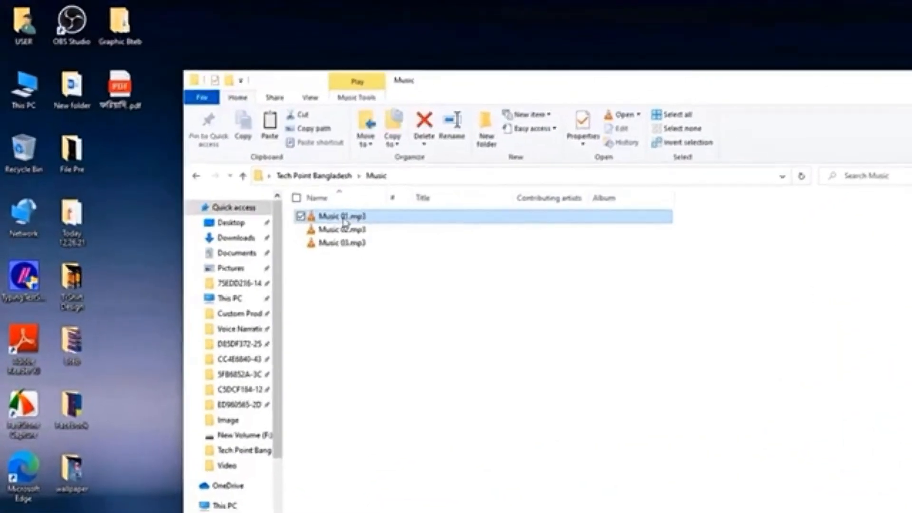
right_click(258, 165)
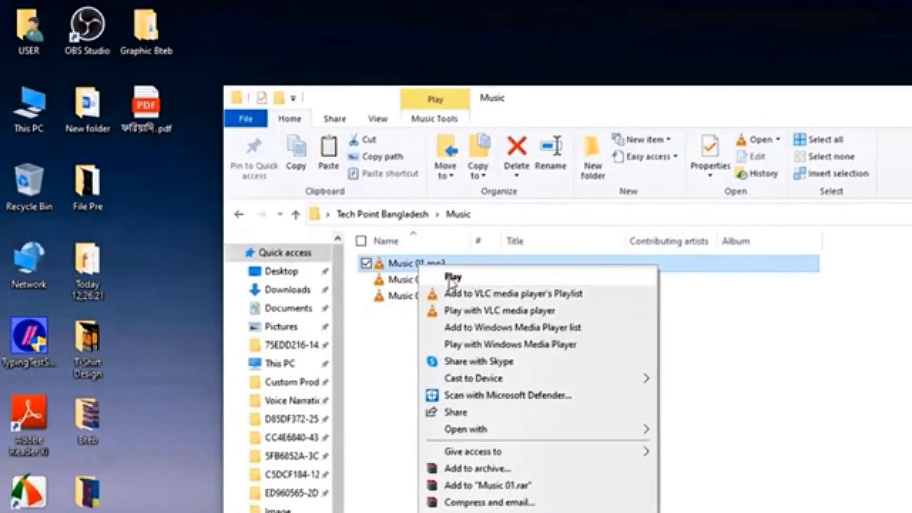
left_click(455, 279)
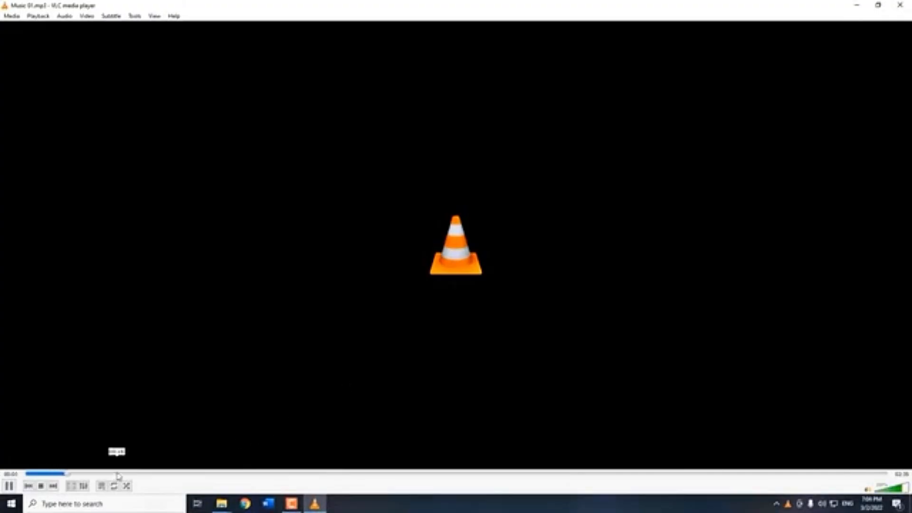
Skip ahead in Music 01.mp3, close VLC media player and leave no file selected in the Music folder.
left_click(212, 474)
left_click(900, 5)
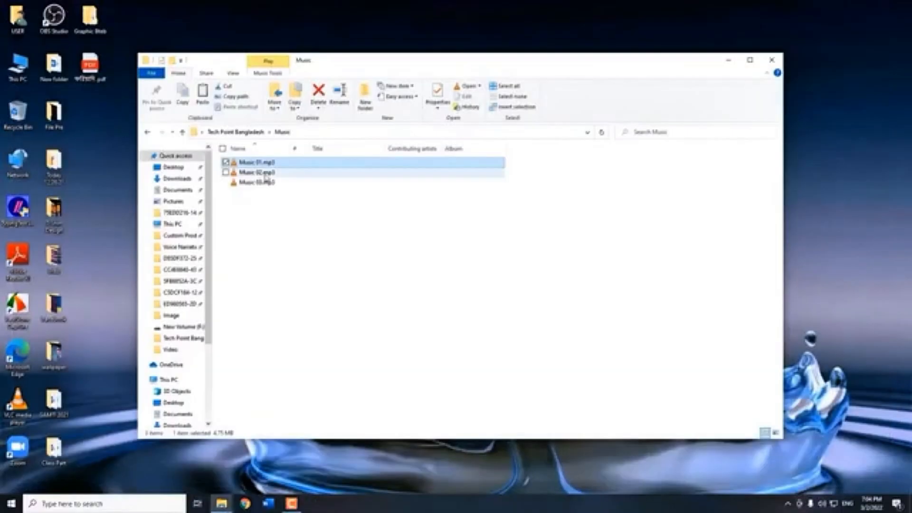
left_click(259, 172)
left_click(274, 247)
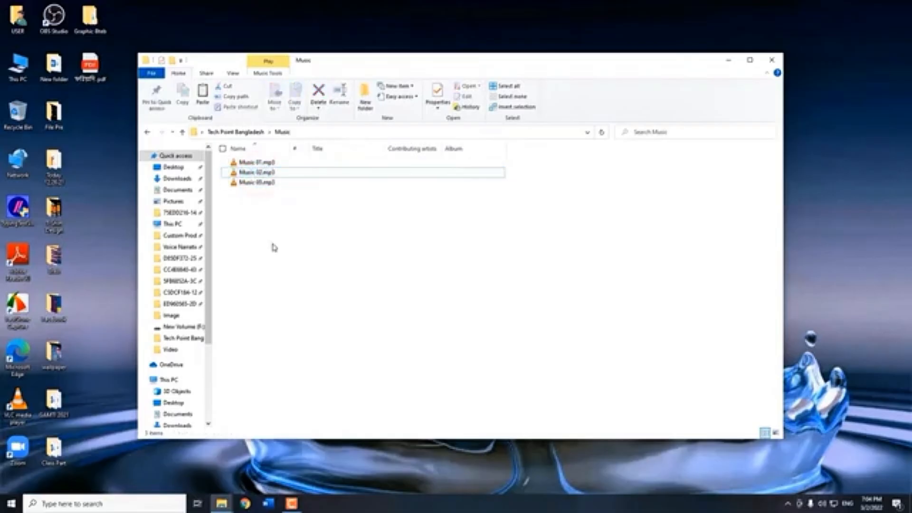
Open Music 01.mp3 with Windows Media Player, choosing to always use this app for .mp3 files.
right_click(252, 166)
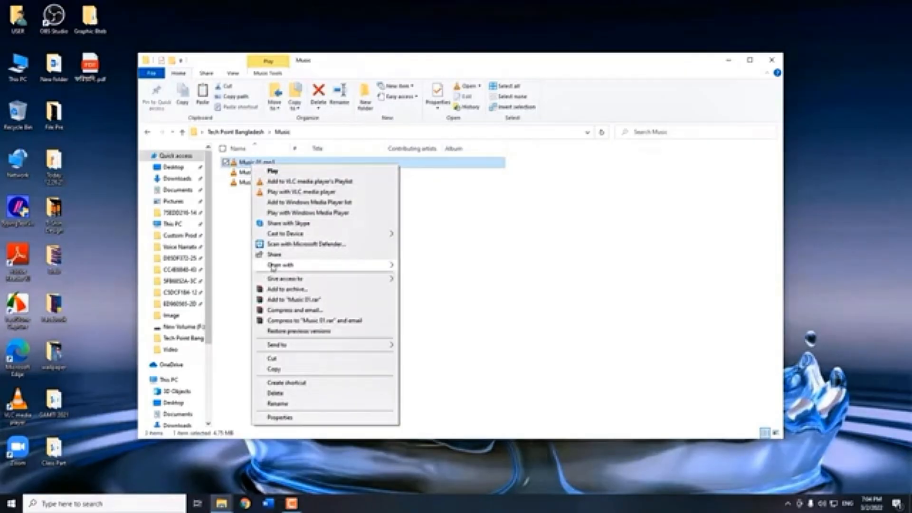
mouse_move(280, 265)
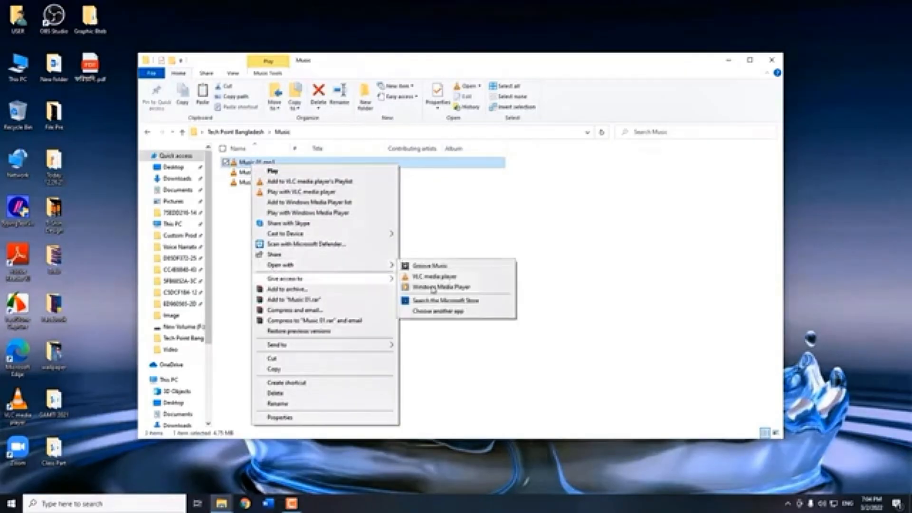
left_click(438, 311)
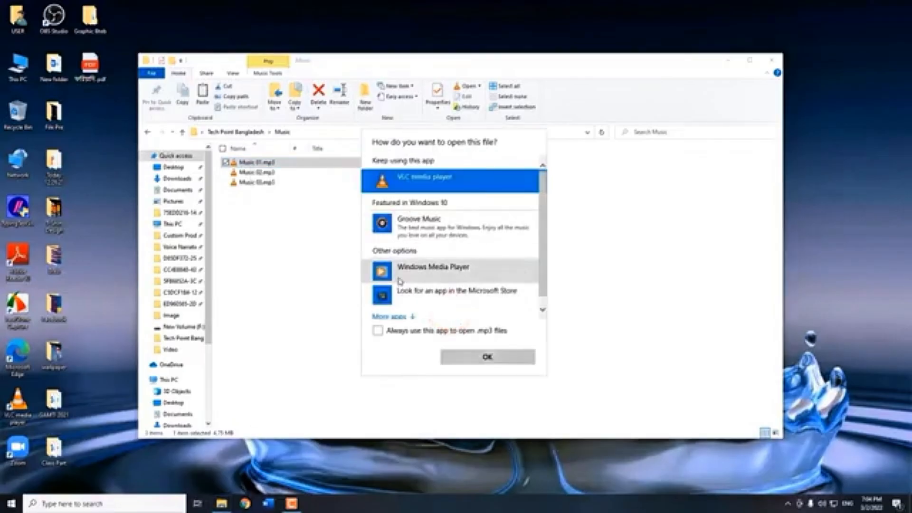
left_click(436, 277)
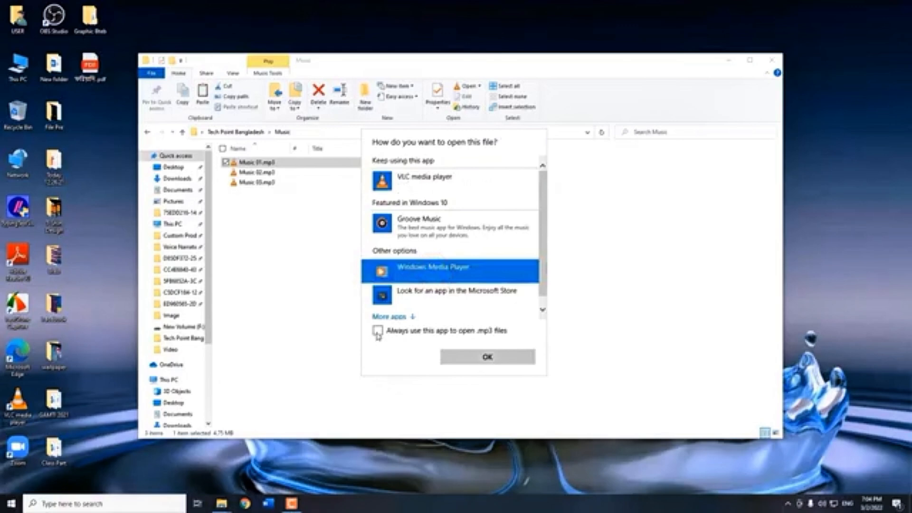
left_click(494, 358)
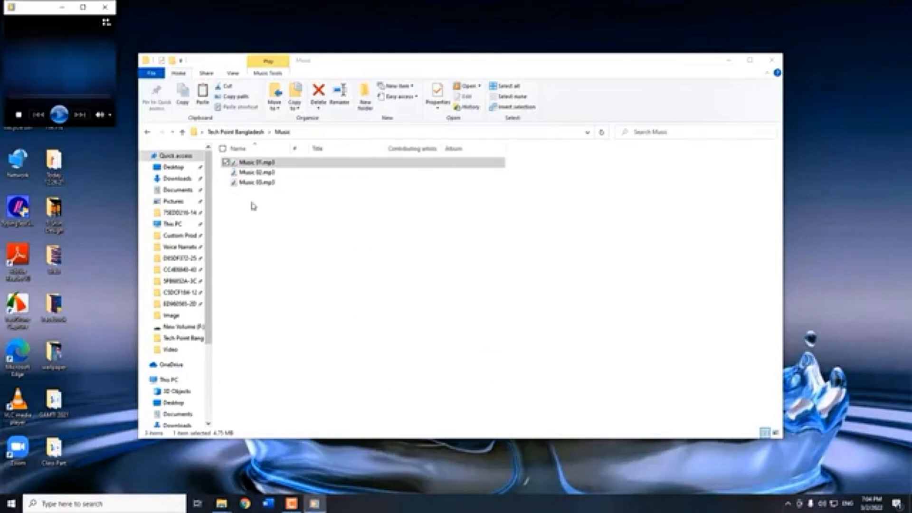
Maximize the Windows Media Player window playing Music 01, then close the player and the Music folder.
left_click(238, 165)
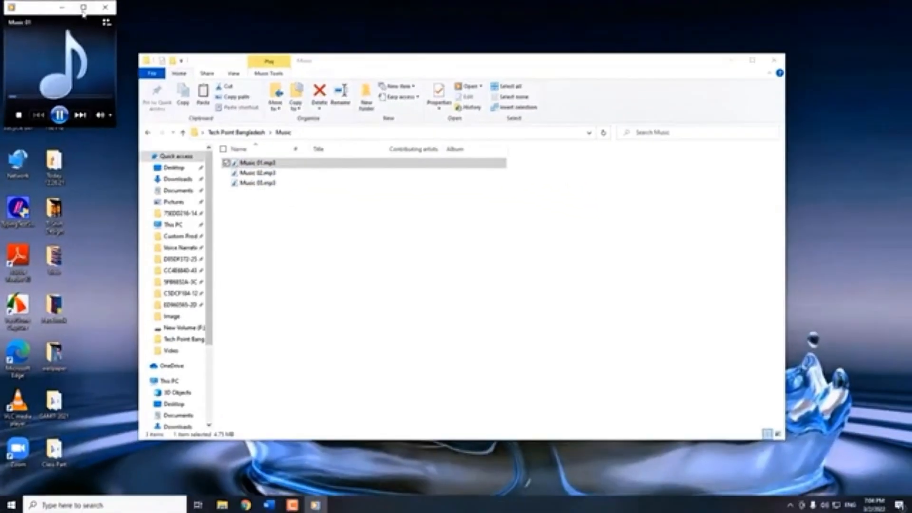
left_click(83, 8)
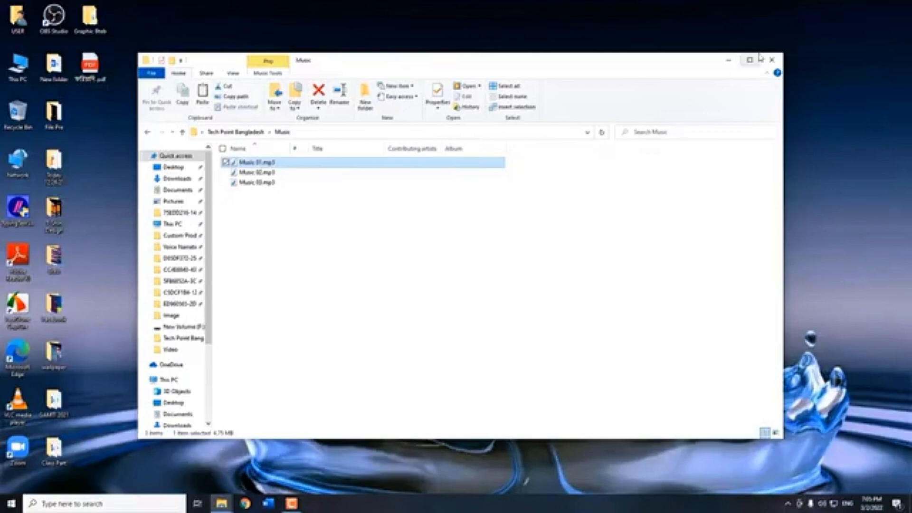
left_click(770, 59)
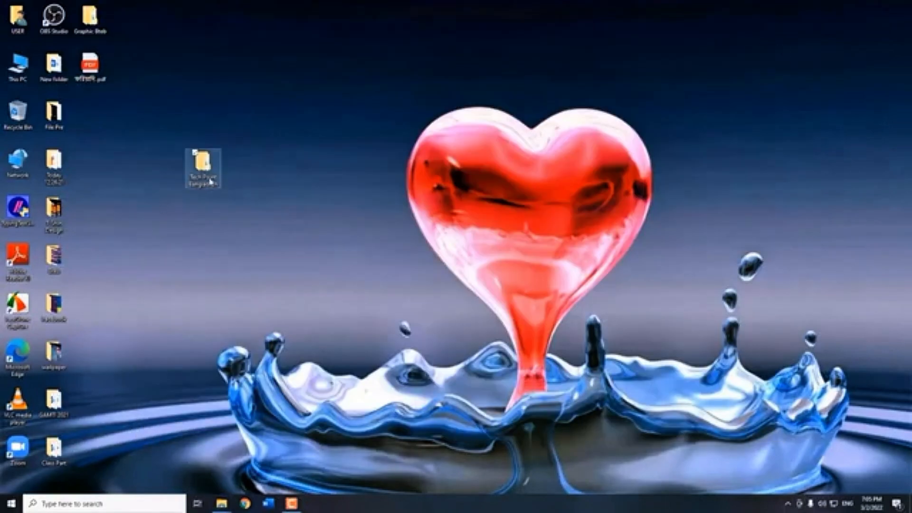
Open wallpaper 07.jpg from the Image folder inside Tech Point Bangladesh.
double_click(207, 173)
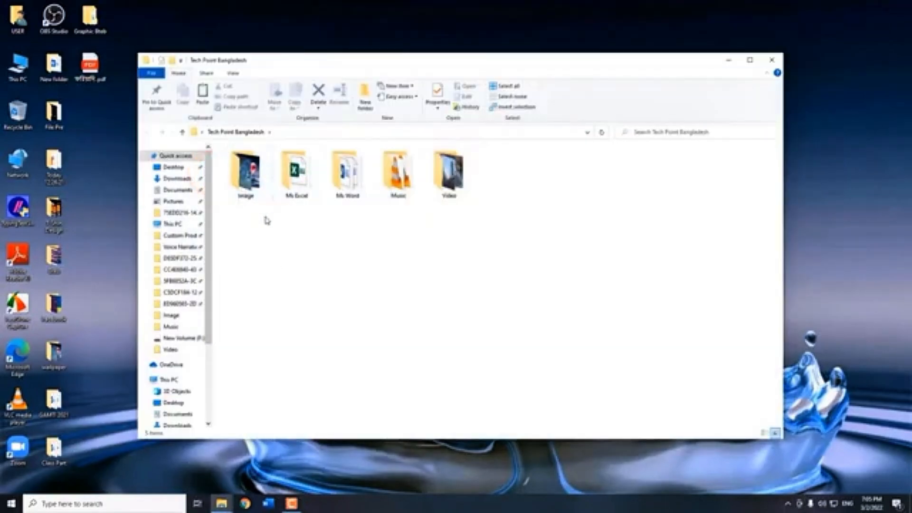
double_click(247, 181)
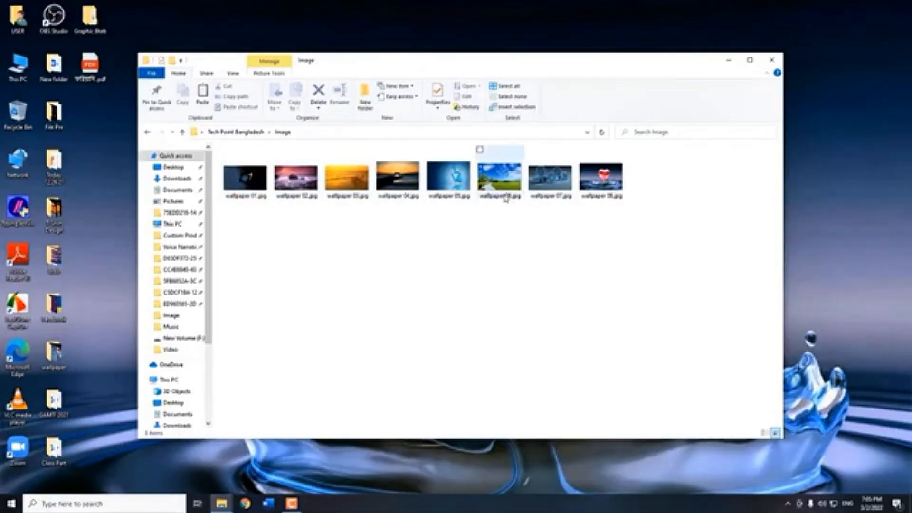
right_click(540, 182)
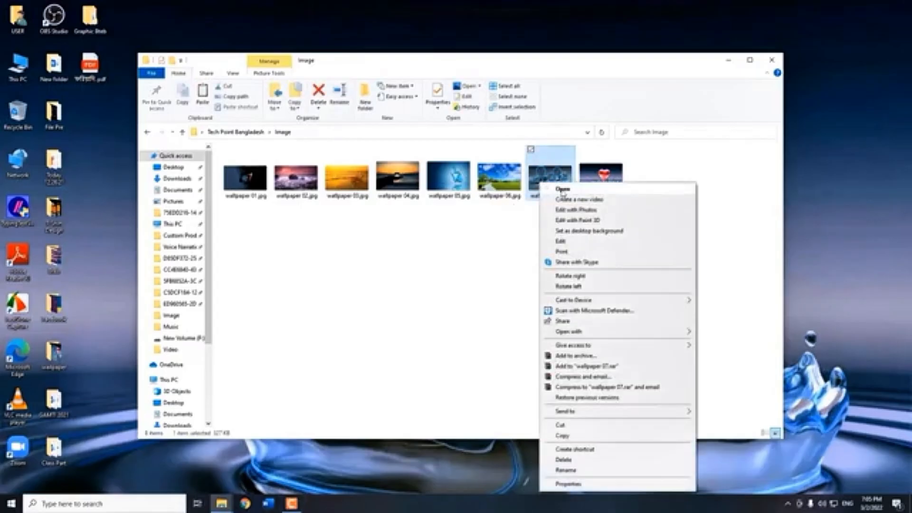
left_click(561, 190)
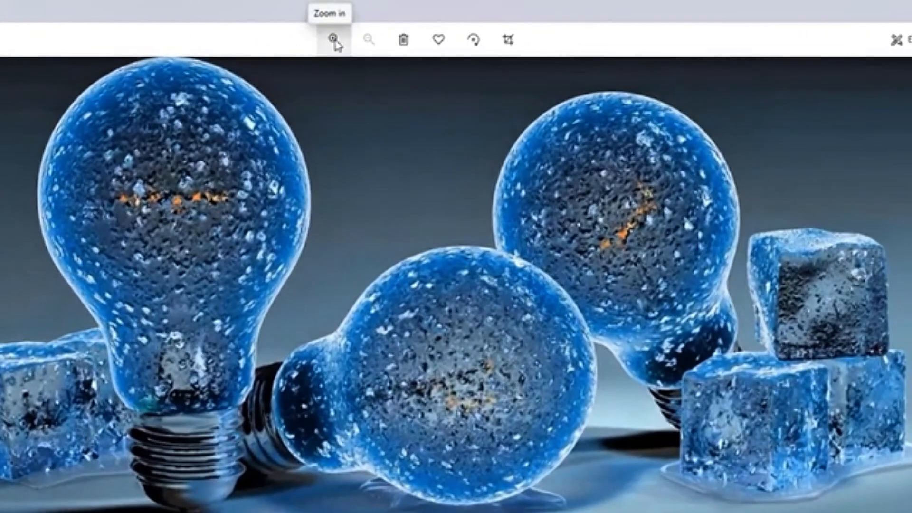
Zoom in on wallpaper 07.jpg several times to enlarge the light bulbs.
left_click(398, 28)
left_click(334, 40)
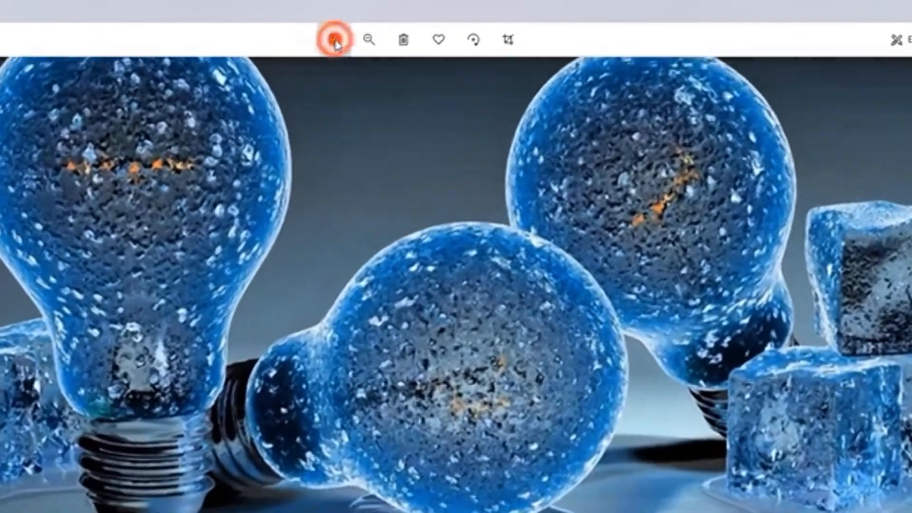
left_click(335, 40)
left_click(335, 40)
left_click(335, 40)
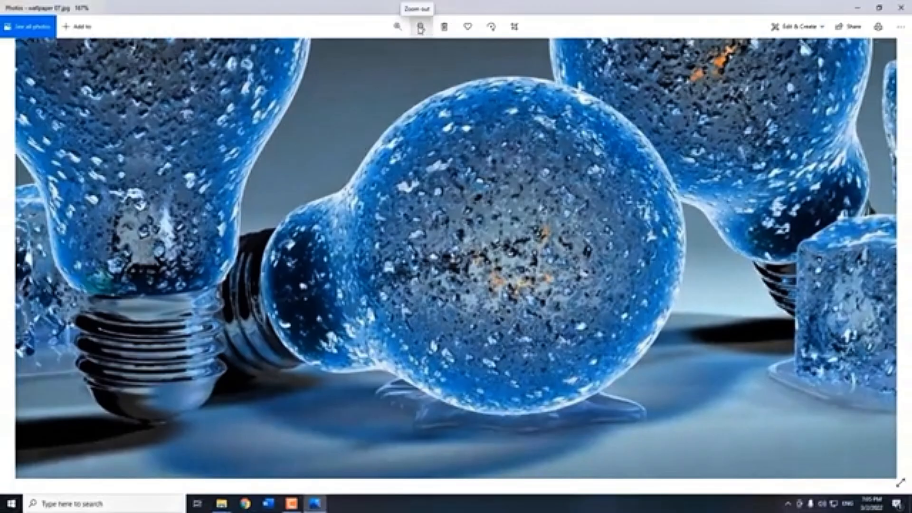
Zoom wallpaper 07.jpg back out in stages until the whole picture fits the window.
left_click(420, 27)
left_click(421, 28)
left_click(418, 27)
left_click(418, 27)
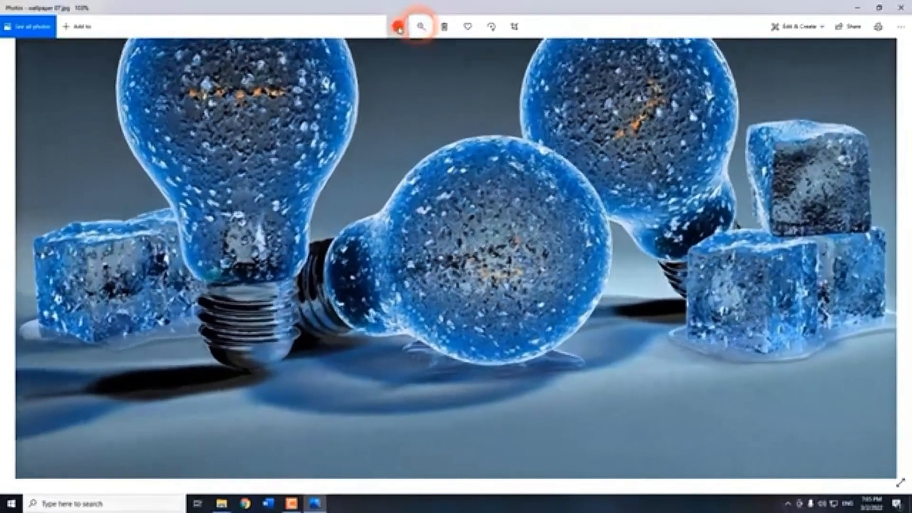
left_click(398, 27)
left_click(419, 28)
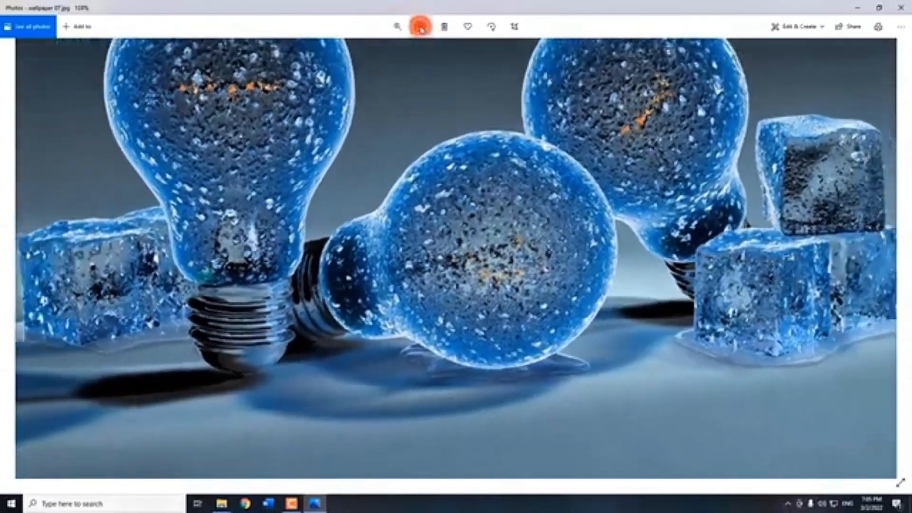
left_click(420, 27)
Show wallpaper 07.jpg in full screen and return to the normal window view, repeating the switch.
left_click(900, 482)
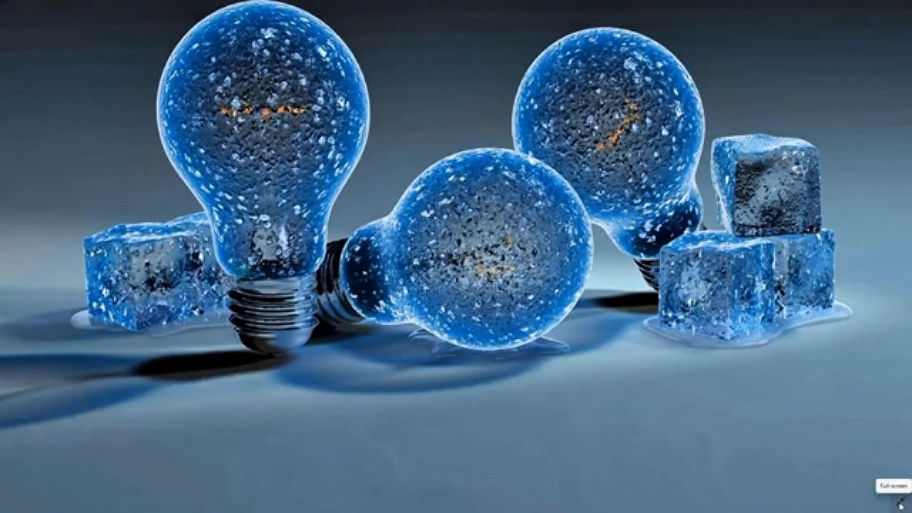
left_click(899, 493)
left_click(898, 483)
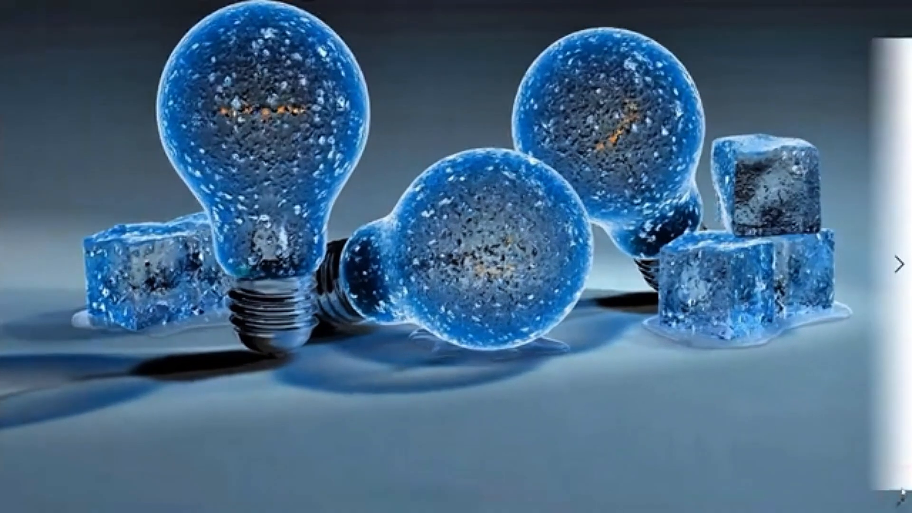
left_click(900, 493)
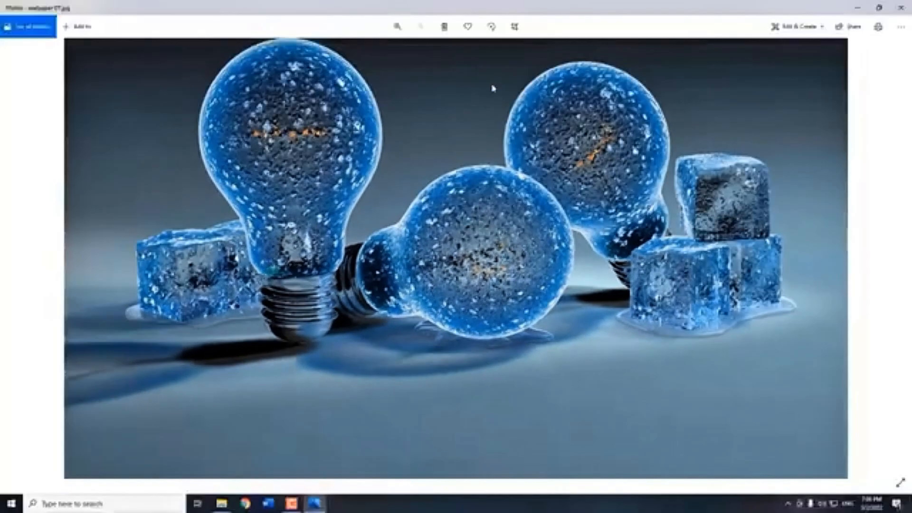
Try cropping wallpaper 07.jpg to its lower-left area by moving the upper-right crop corner inward, and discard the crop without saving.
left_click(514, 27)
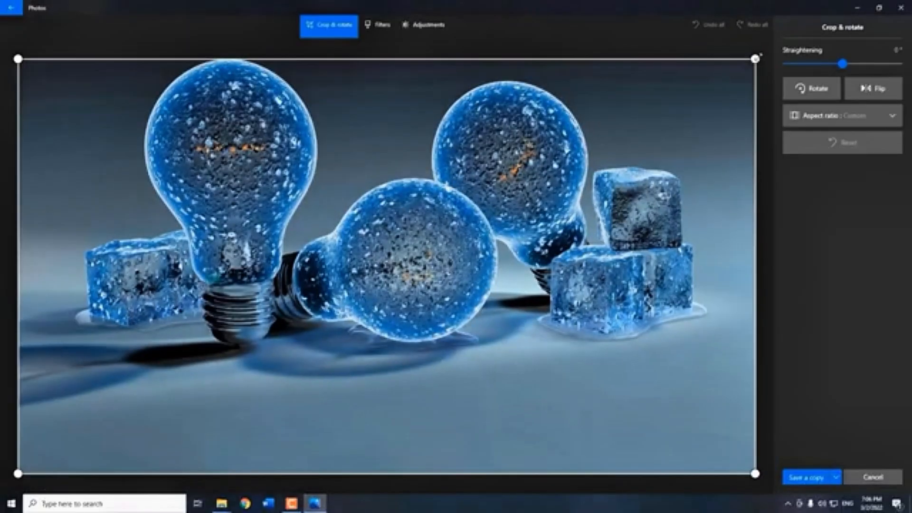
left_click_drag(756, 58, 560, 153)
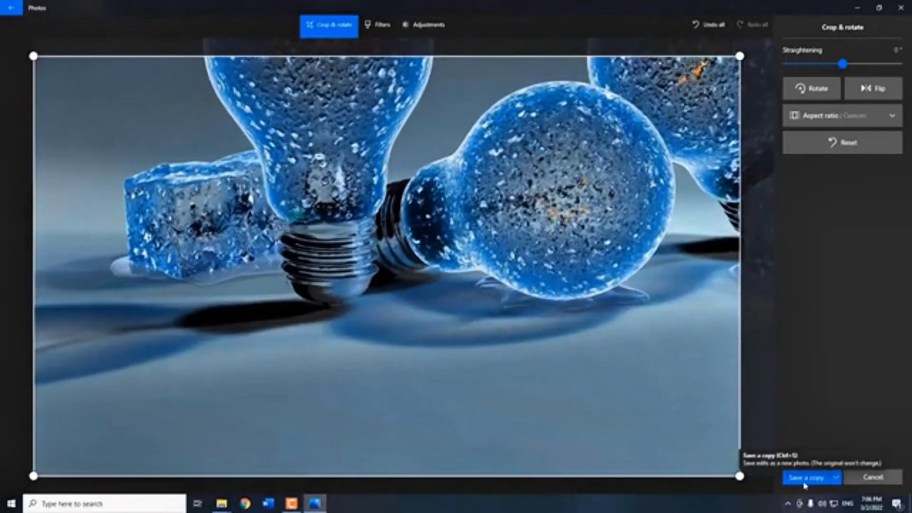
left_click(873, 481)
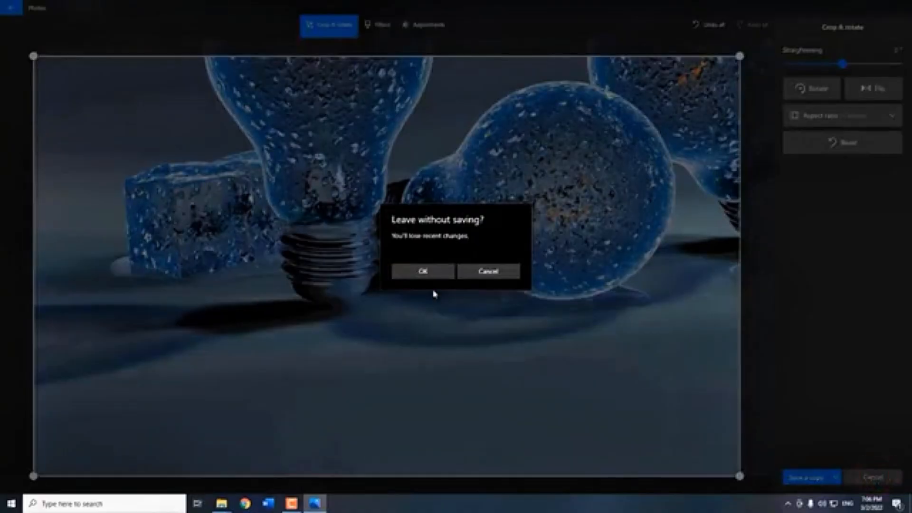
left_click(423, 270)
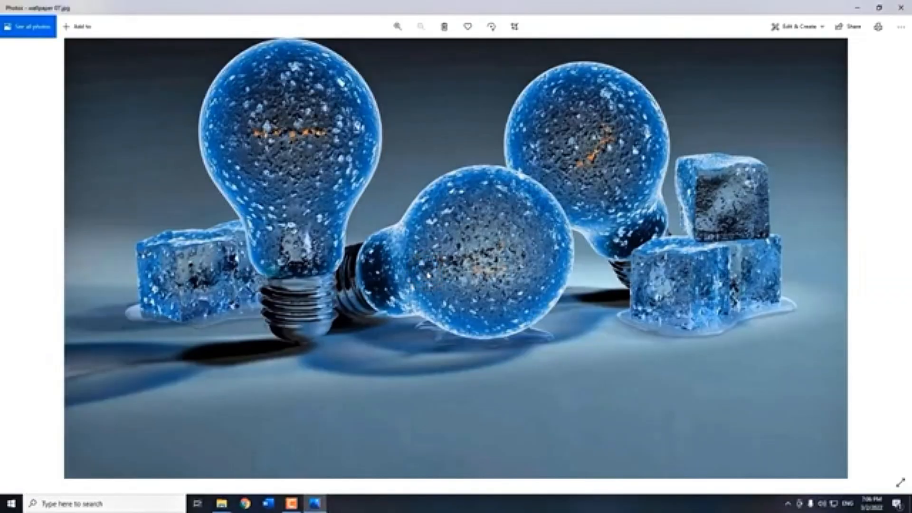
Reopen wallpaper 07.jpg for cropping and rotating, and try flipping the picture several times.
left_click(513, 27)
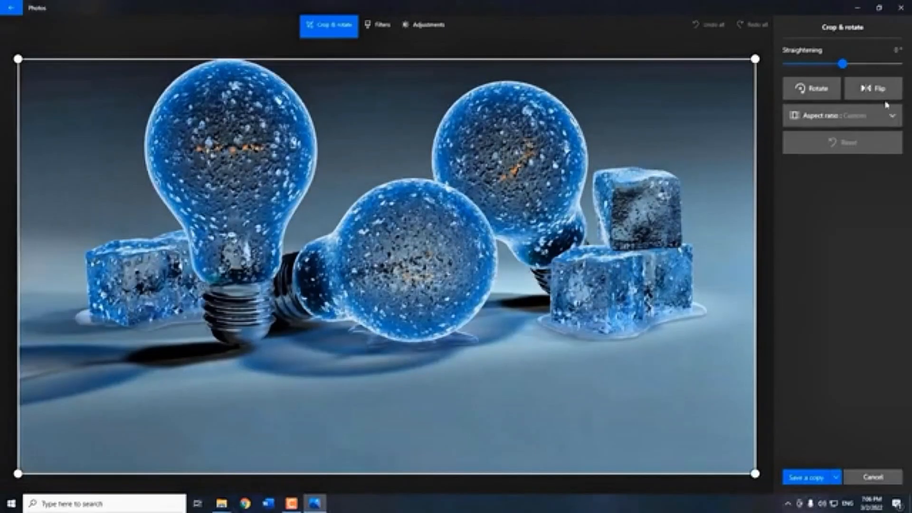
left_click(879, 99)
left_click(878, 93)
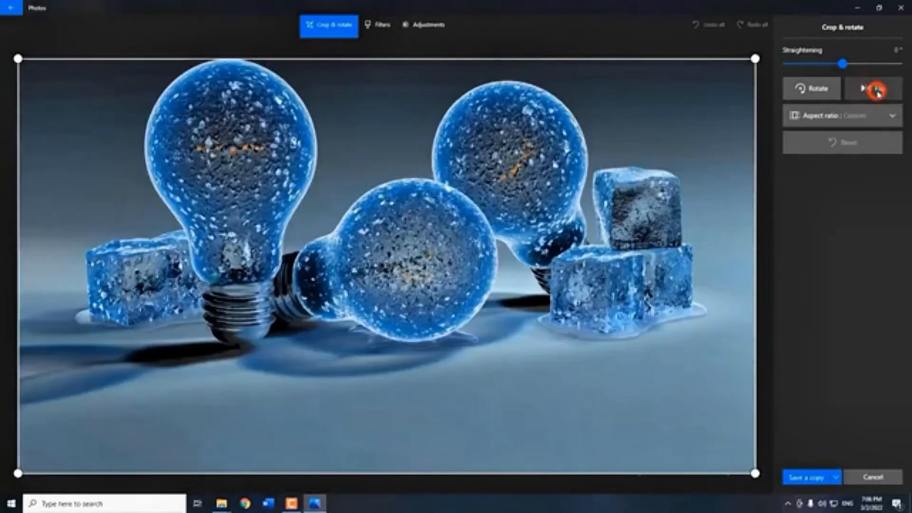
left_click(878, 94)
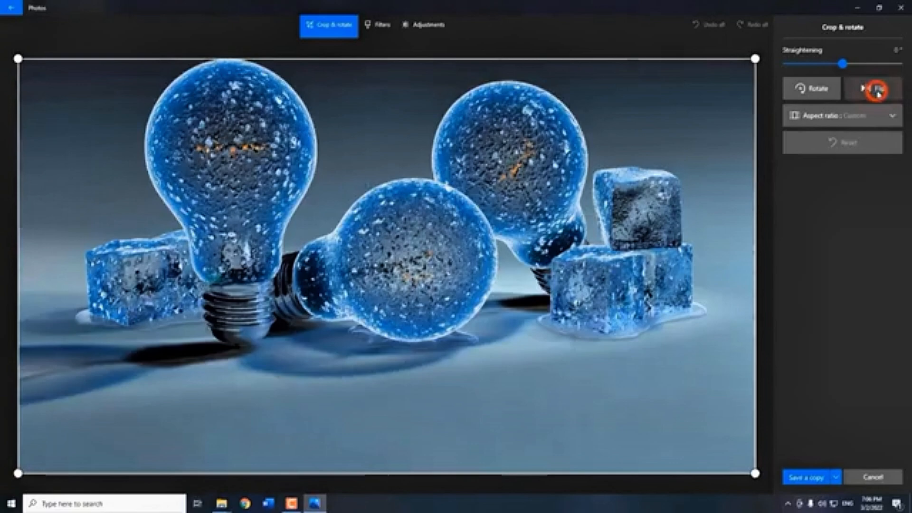
Rotate the picture through a full turn, try tilting it with Straightening, and reset the changes.
left_click(813, 89)
left_click(813, 89)
left_click(813, 89)
left_click(813, 89)
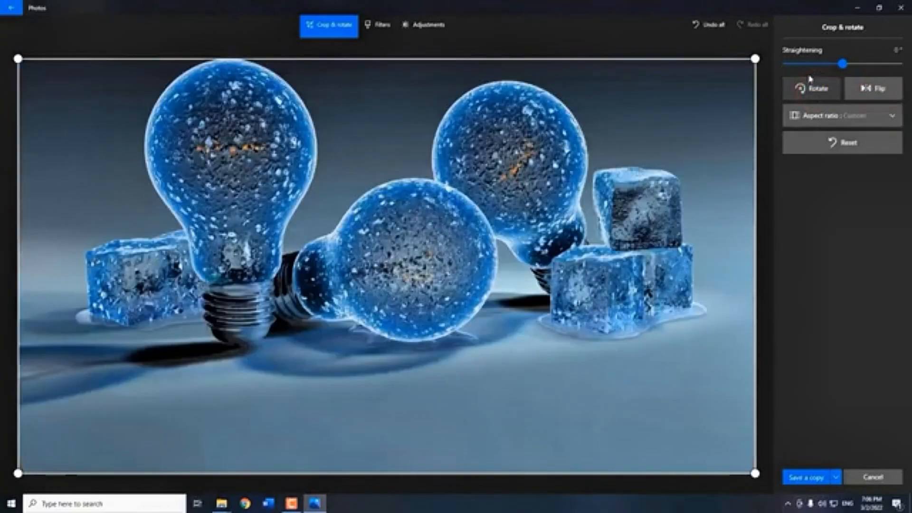
left_click_drag(840, 63, 876, 67)
left_click(833, 141)
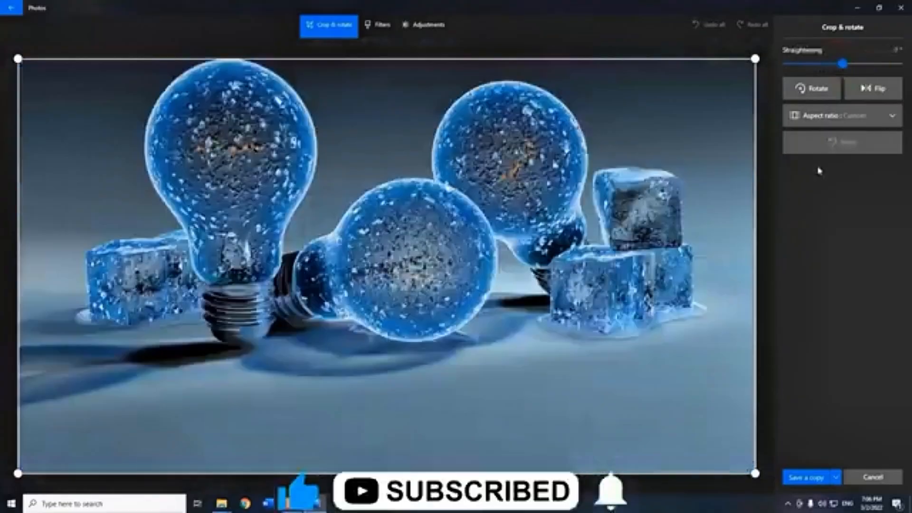
Try the Sauna, Rouge, Slate, Icarus, Sahara and Zeke filters on the picture and return it to Original.
left_click(383, 30)
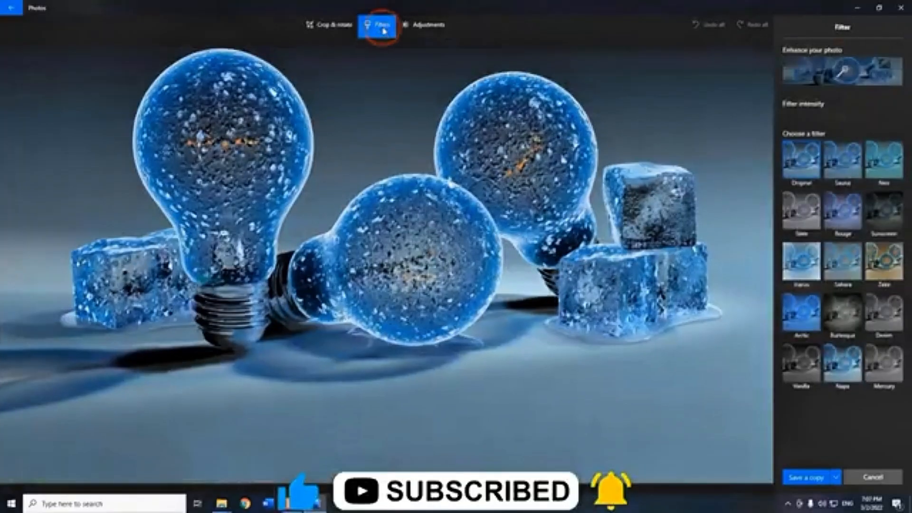
left_click(842, 162)
left_click(839, 220)
left_click(789, 221)
left_click(797, 267)
left_click(834, 265)
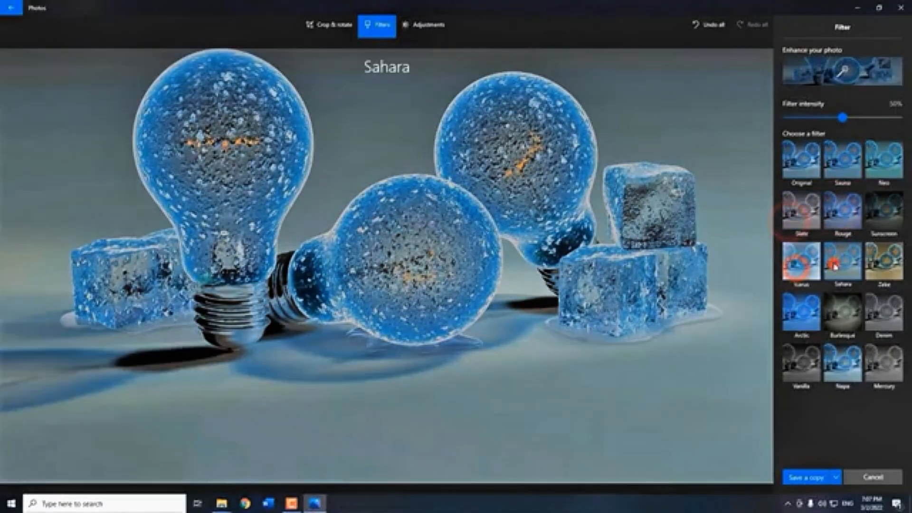
left_click(885, 269)
left_click(801, 159)
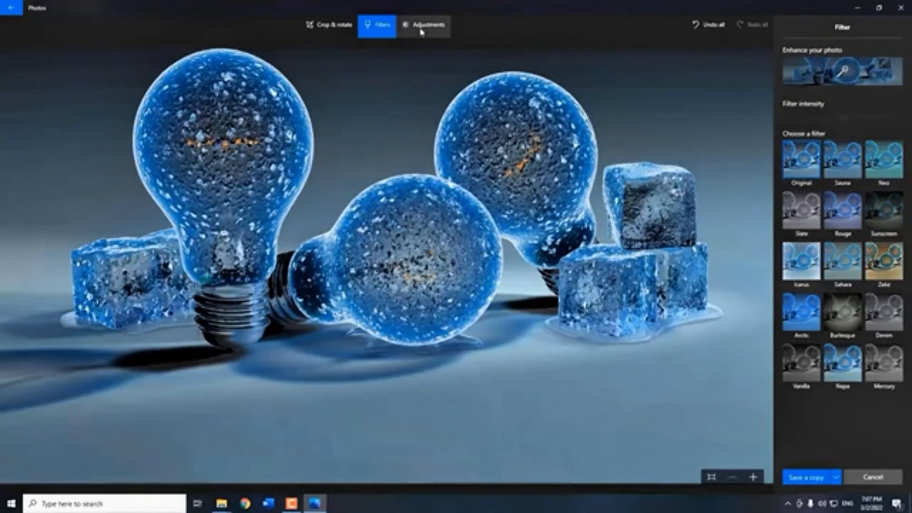
Try slight Light, Color, Clarity and Vignette adjustments on the picture, and leave the editor without saving.
left_click(422, 29)
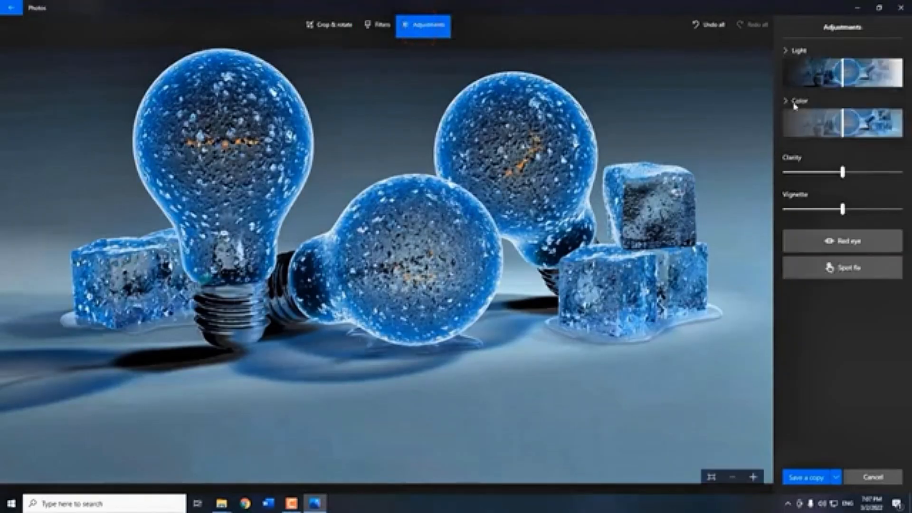
left_click_drag(829, 127, 856, 125)
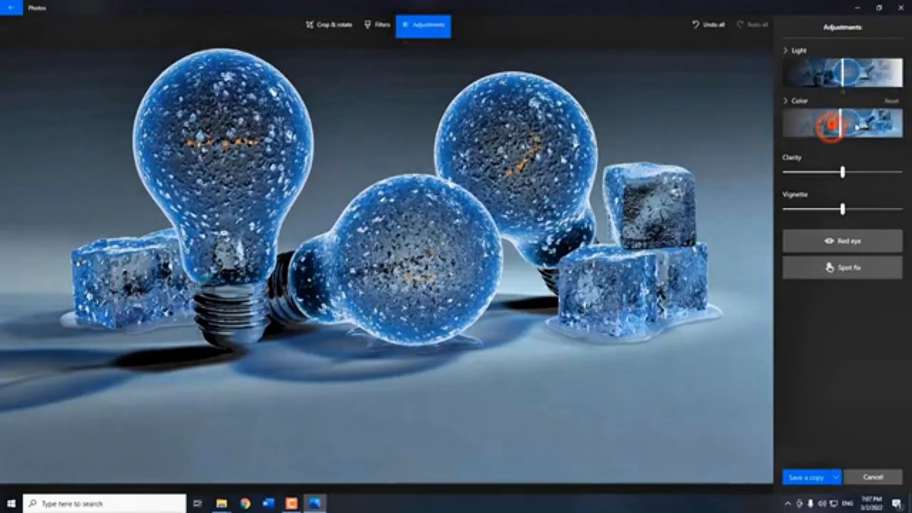
left_click_drag(841, 87, 839, 88)
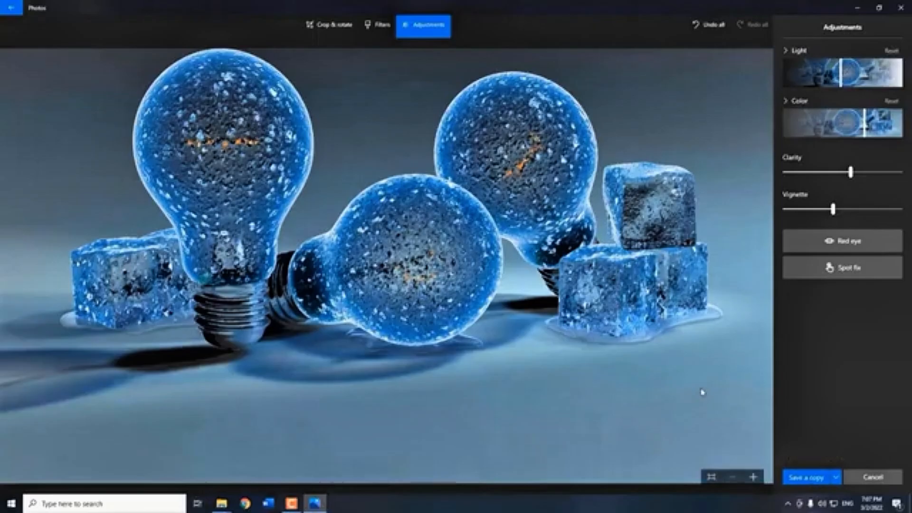
left_click(875, 479)
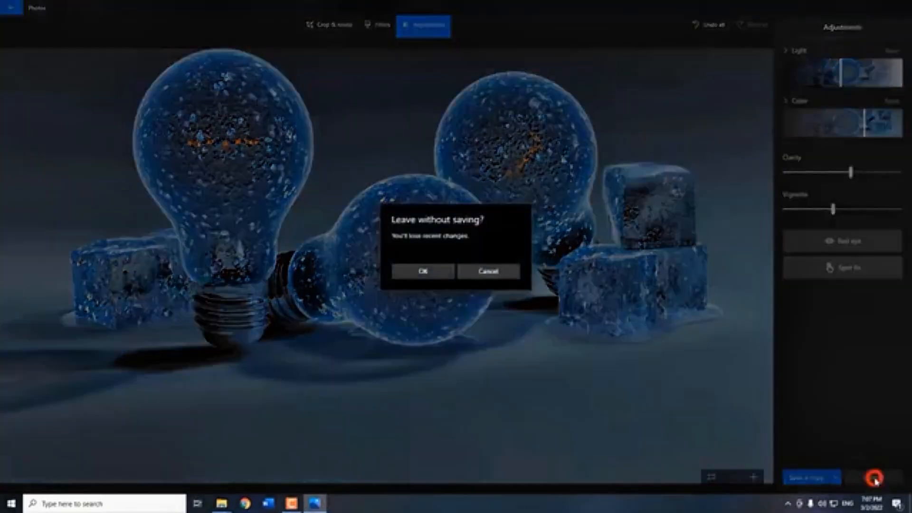
left_click(434, 272)
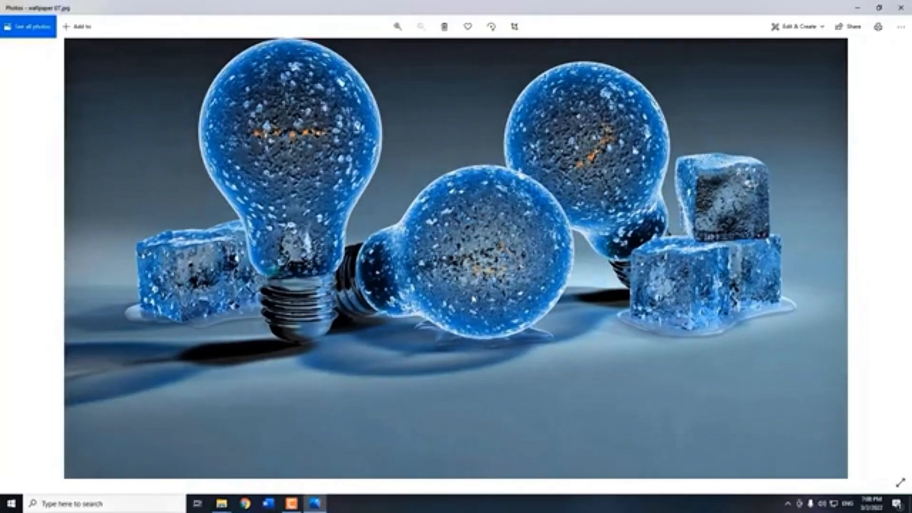
Close the Photos window and lower the speaker volume to 75 from the desktop.
key("alt+F4")
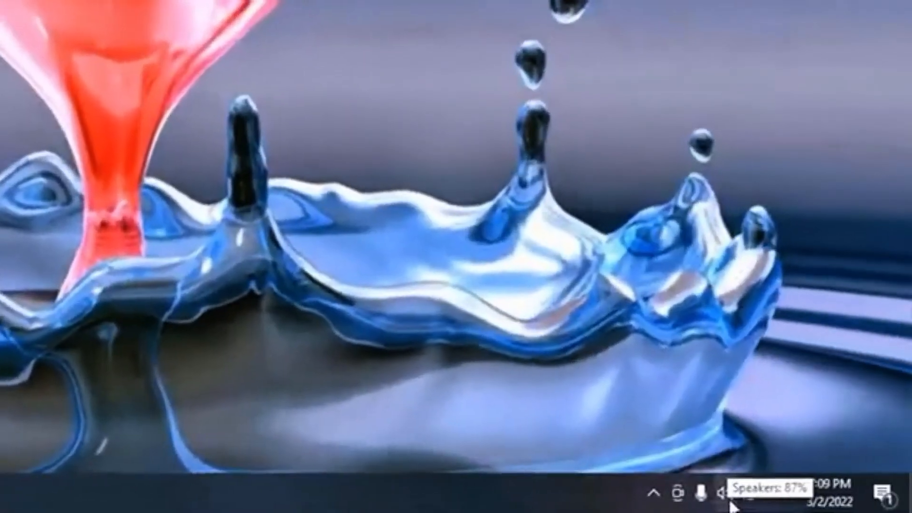
left_click(727, 503)
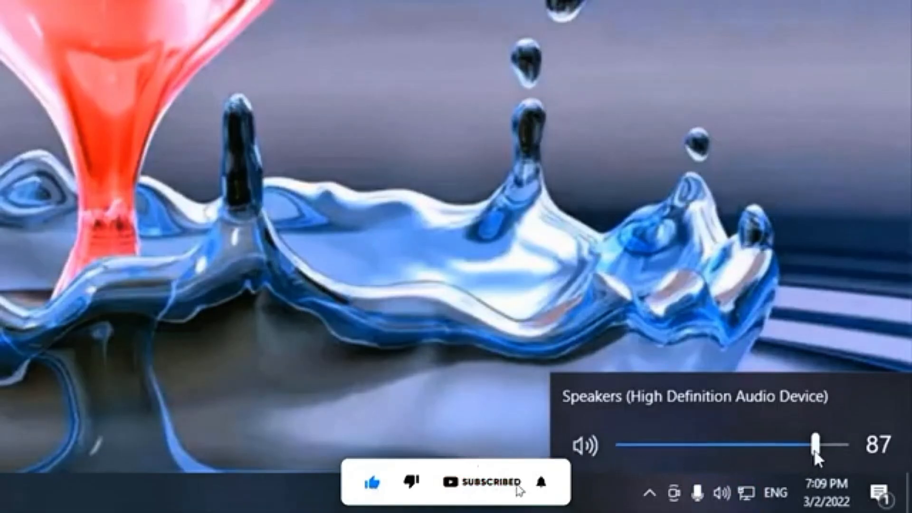
left_click_drag(814, 446, 790, 446)
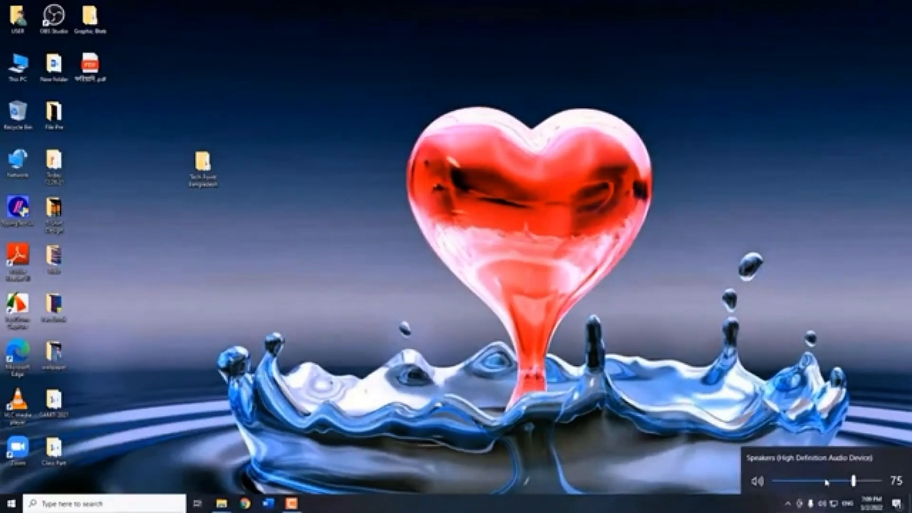
mouse_move(853, 481)
left_mouse_down()
mouse_move(830, 481)
mouse_move(861, 483)
mouse_move(818, 483)
mouse_move(867, 481)
mouse_move(816, 483)
mouse_move(868, 482)
mouse_move(835, 482)
mouse_move(855, 482)
left_mouse_up()
left_click(418, 266)
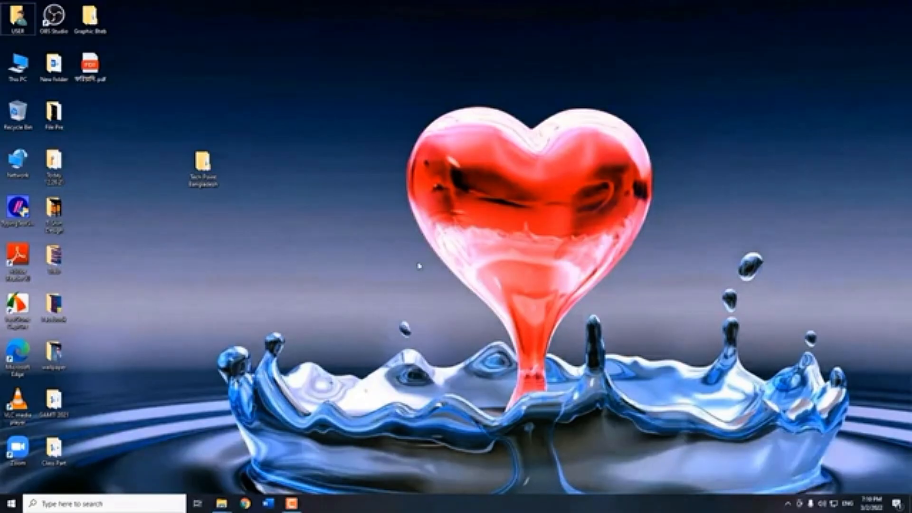